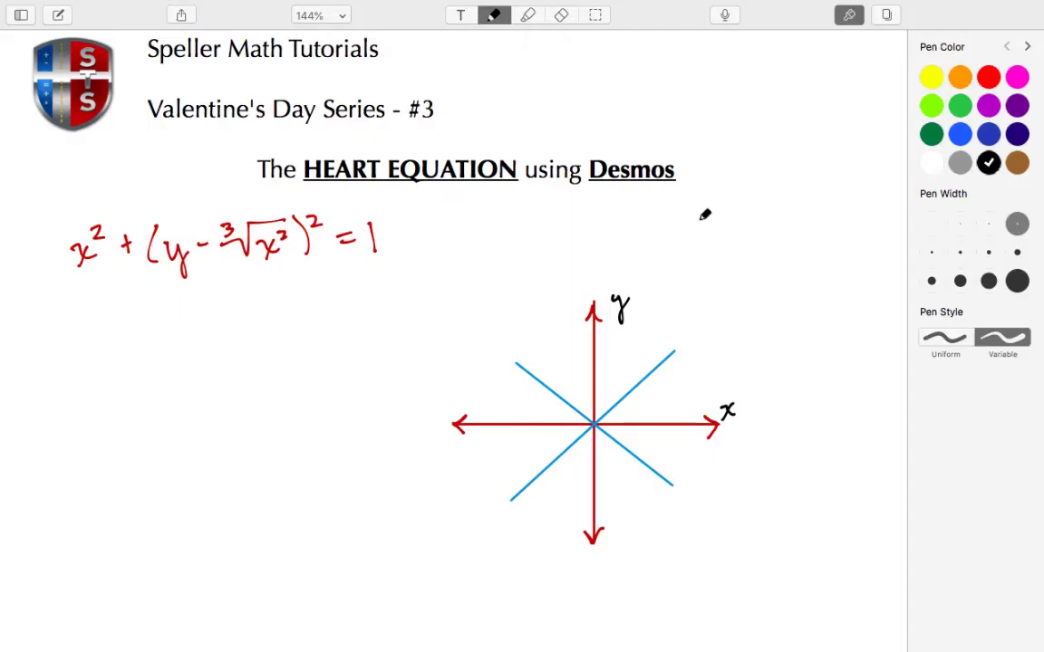
# Step: Draw the angle arc at the origin and label the upper-right diagonal π/4
pyautogui.hotkey('ctrl', 'Right')
pyautogui.click(622, 401)
pyautogui.moveTo(626, 421); pyautogui.dragTo(624, 400)
pyautogui.moveTo(730, 319); pyautogui.dragTo(731, 331)
pyautogui.moveTo(739, 318); pyautogui.dragTo(748, 334)
pyautogui.moveTo(737, 336); pyautogui.dragTo(743, 353)
# Step: Label the upper-left diagonal 3π/4
pyautogui.moveTo(448, 313); pyautogui.dragTo(449, 327)
pyautogui.moveTo(467, 315); pyautogui.dragTo(466, 326)
pyautogui.moveTo(472, 313); pyautogui.dragTo(472, 326)
pyautogui.moveTo(462, 313)
pyautogui.mouseDown()
pyautogui.moveTo(478, 309)
pyautogui.moveTo(481, 330)
pyautogui.mouseUp()
pyautogui.moveTo(461, 335); pyautogui.dragTo(467, 351)
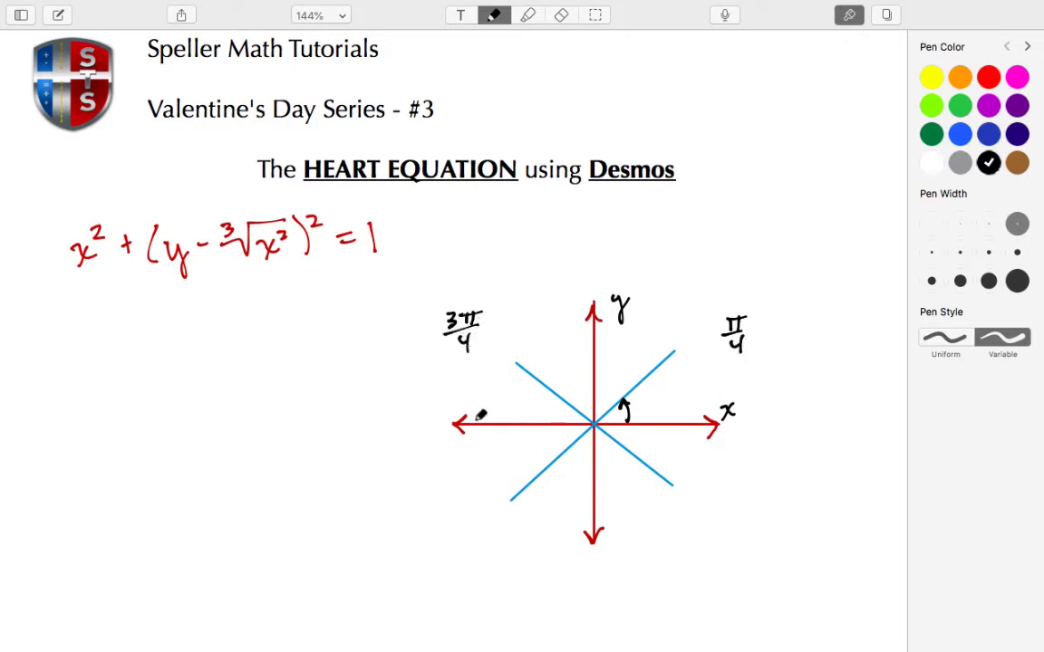
pyautogui.moveTo(456, 508); pyautogui.dragTo(457, 520)
# Step: Label the lower-left diagonal 5π/4 and the lower-right diagonal 7π/4
pyautogui.moveTo(455, 508)
pyautogui.mouseDown()
pyautogui.moveTo(470, 516)
pyautogui.moveTo(458, 530)
pyautogui.mouseUp()
pyautogui.moveTo(473, 513); pyautogui.dragTo(494, 509)
pyautogui.moveTo(480, 513)
pyautogui.mouseDown()
pyautogui.moveTo(478, 526)
pyautogui.moveTo(490, 526)
pyautogui.mouseUp()
pyautogui.moveTo(456, 529)
pyautogui.mouseDown()
pyautogui.moveTo(493, 526)
pyautogui.moveTo(481, 538)
pyautogui.mouseUp()
pyautogui.moveTo(480, 533); pyautogui.dragTo(480, 550)
pyautogui.moveTo(689, 495)
pyautogui.mouseDown()
pyautogui.moveTo(695, 513)
pyautogui.moveTo(726, 494)
pyautogui.mouseUp()
pyautogui.moveTo(706, 499); pyautogui.dragTo(705, 513)
pyautogui.moveTo(717, 499)
pyautogui.mouseDown()
pyautogui.moveTo(728, 516)
pyautogui.moveTo(711, 536)
pyautogui.mouseUp()
pyautogui.moveTo(713, 521); pyautogui.dragTo(712, 544)
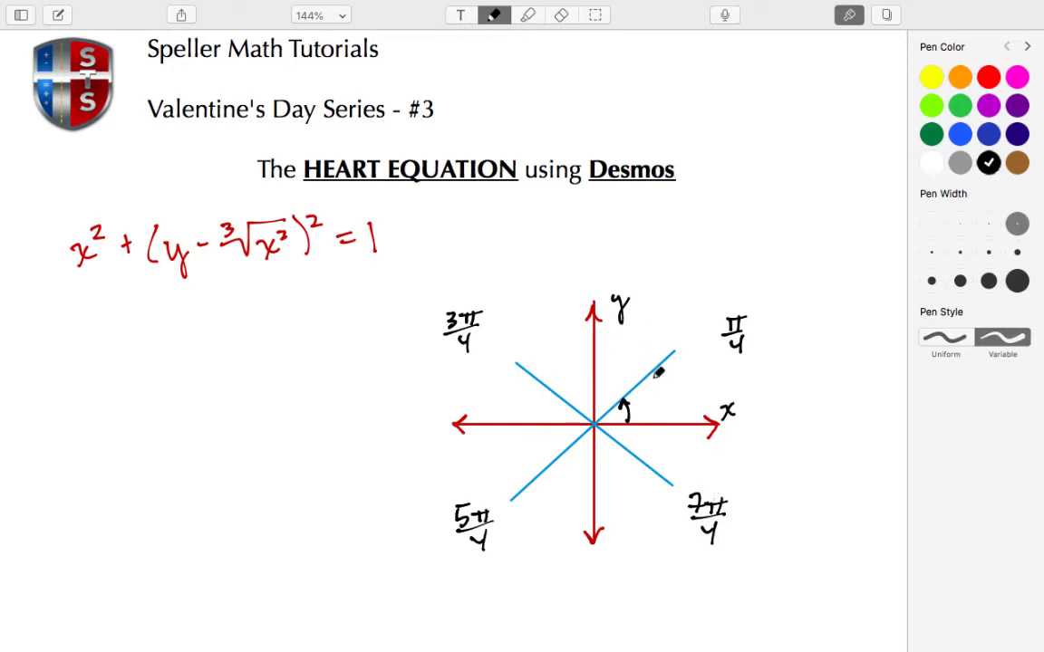
# Step: Dot the ends of all four diagonal lines
pyautogui.click(675, 351)
pyautogui.click(515, 361)
pyautogui.click(511, 499)
pyautogui.click(669, 485)
# Step: Write x above the diagram and draw a purple double arrow labelled t along the π/4 line
pyautogui.moveTo(681, 200)
pyautogui.mouseDown()
pyautogui.moveTo(698, 210)
pyautogui.moveTo(687, 215)
pyautogui.mouseUp()
pyautogui.click(988, 105)
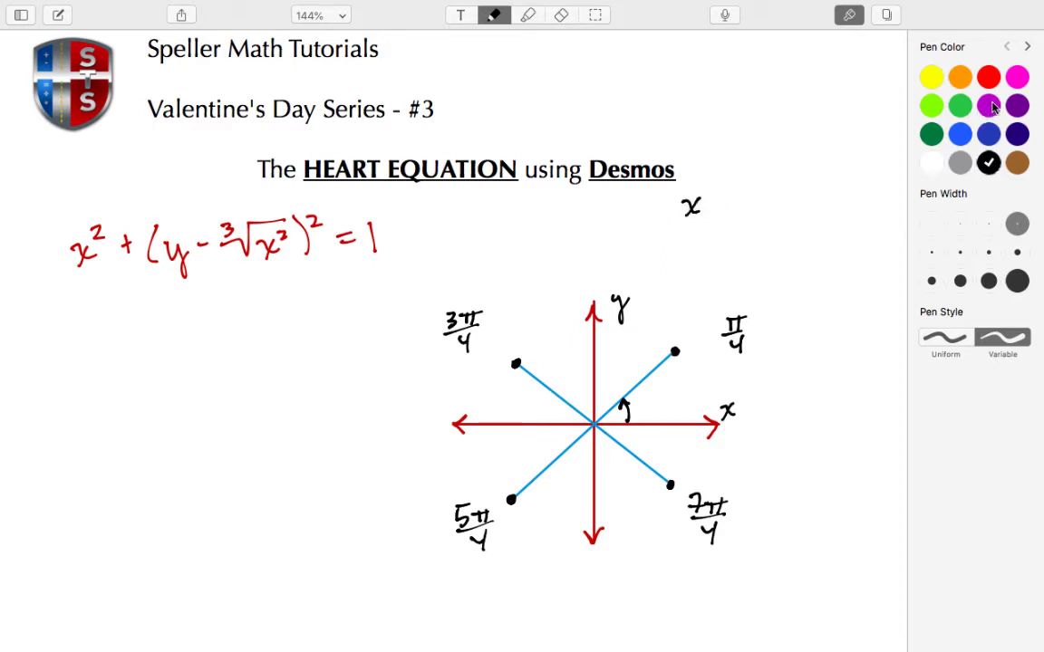
pyautogui.moveTo(613, 391)
pyautogui.mouseDown()
pyautogui.moveTo(657, 328)
pyautogui.moveTo(658, 356)
pyautogui.moveTo(620, 393)
pyautogui.mouseUp()
pyautogui.moveTo(624, 345)
pyautogui.mouseDown()
pyautogui.moveTo(625, 362)
pyautogui.moveTo(631, 352)
pyautogui.mouseUp()
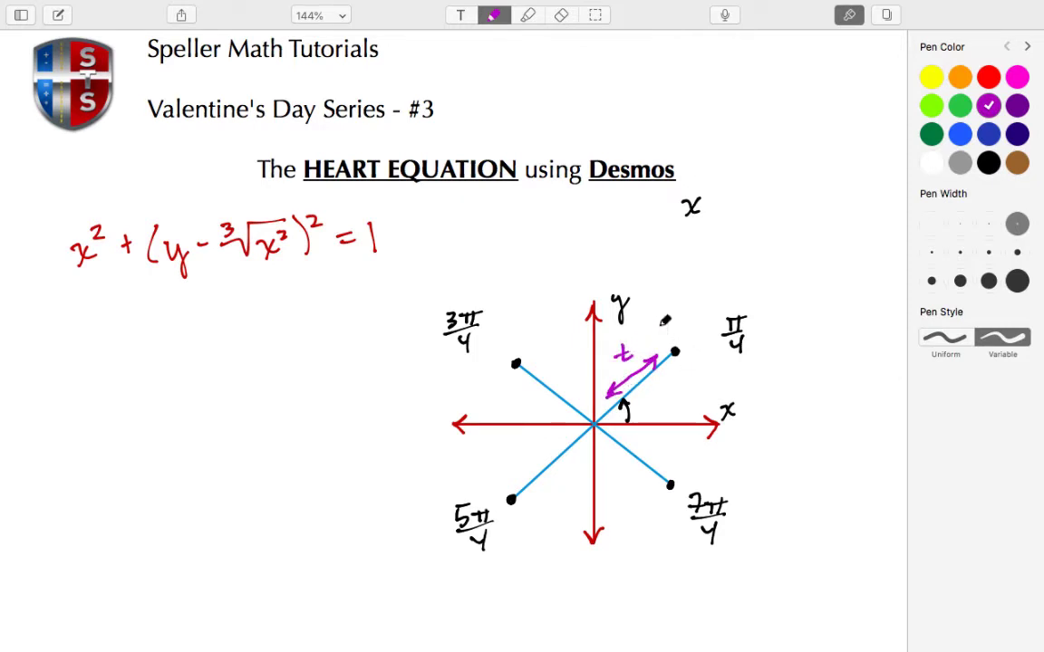
# Step: Handwrite t cos π/4, t sin π/4 in purple under the x
pyautogui.moveTo(648, 231)
pyautogui.mouseDown()
pyautogui.moveTo(645, 252)
pyautogui.moveTo(674, 237)
pyautogui.mouseUp()
pyautogui.moveTo(690, 236)
pyautogui.mouseDown()
pyautogui.moveTo(683, 247)
pyautogui.moveTo(719, 222)
pyautogui.mouseUp()
pyautogui.moveTo(707, 224)
pyautogui.mouseDown()
pyautogui.moveTo(704, 235)
pyautogui.moveTo(716, 235)
pyautogui.mouseUp()
pyautogui.moveTo(701, 238)
pyautogui.mouseDown()
pyautogui.moveTo(721, 237)
pyautogui.moveTo(716, 250)
pyautogui.moveTo(731, 261)
pyautogui.mouseUp()
pyautogui.moveTo(757, 223); pyautogui.dragTo(764, 248)
pyautogui.moveTo(748, 235); pyautogui.dragTo(794, 248)
pyautogui.moveTo(800, 238)
pyautogui.mouseDown()
pyautogui.moveTo(839, 218)
pyautogui.moveTo(820, 231)
pyautogui.mouseUp()
pyautogui.moveTo(831, 222); pyautogui.dragTo(839, 233)
pyautogui.moveTo(821, 237); pyautogui.dragTo(829, 248)
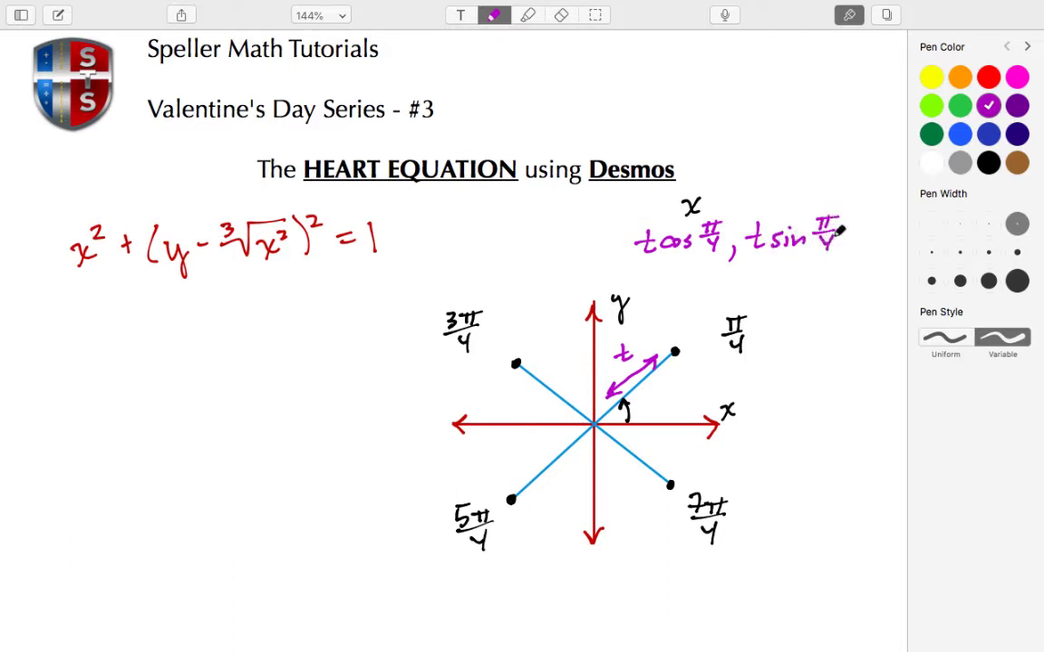
# Step: In black ink, write y above the second coordinate and wrap the pair in parentheses
pyautogui.click(984, 163)
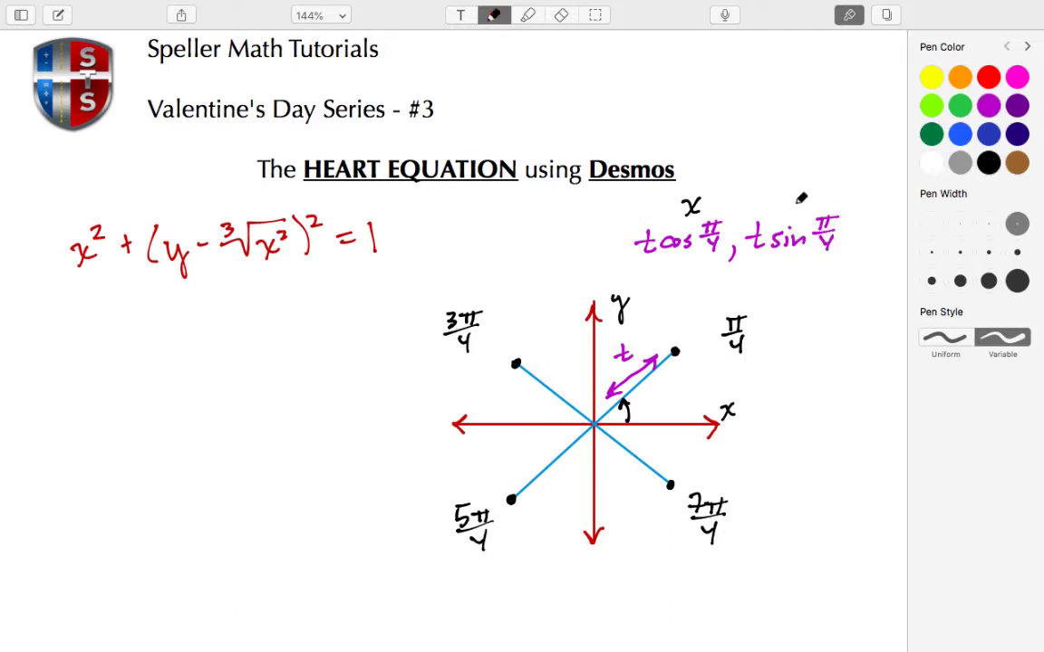
pyautogui.click(716, 97)
pyautogui.moveTo(775, 186); pyautogui.dragTo(781, 210)
pyautogui.moveTo(632, 219); pyautogui.dragTo(628, 256)
pyautogui.moveTo(843, 216); pyautogui.dragTo(846, 242)
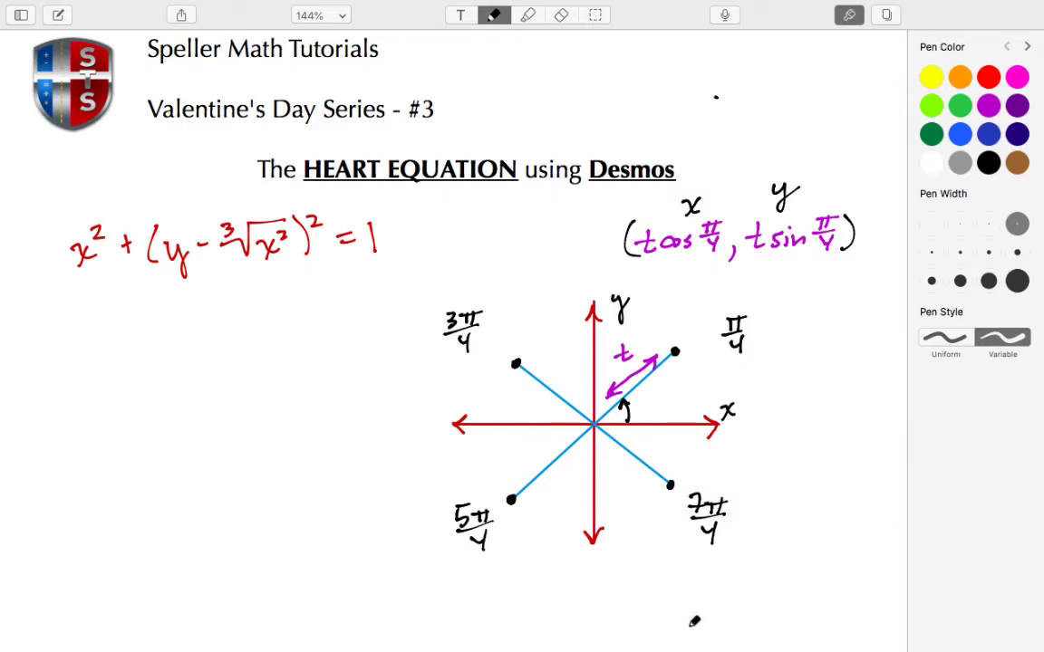
# Step: Open the saved Desmos graph 'Heart Combination Blank' from the graph list
pyautogui.hotkey('ctrl', 'Right')
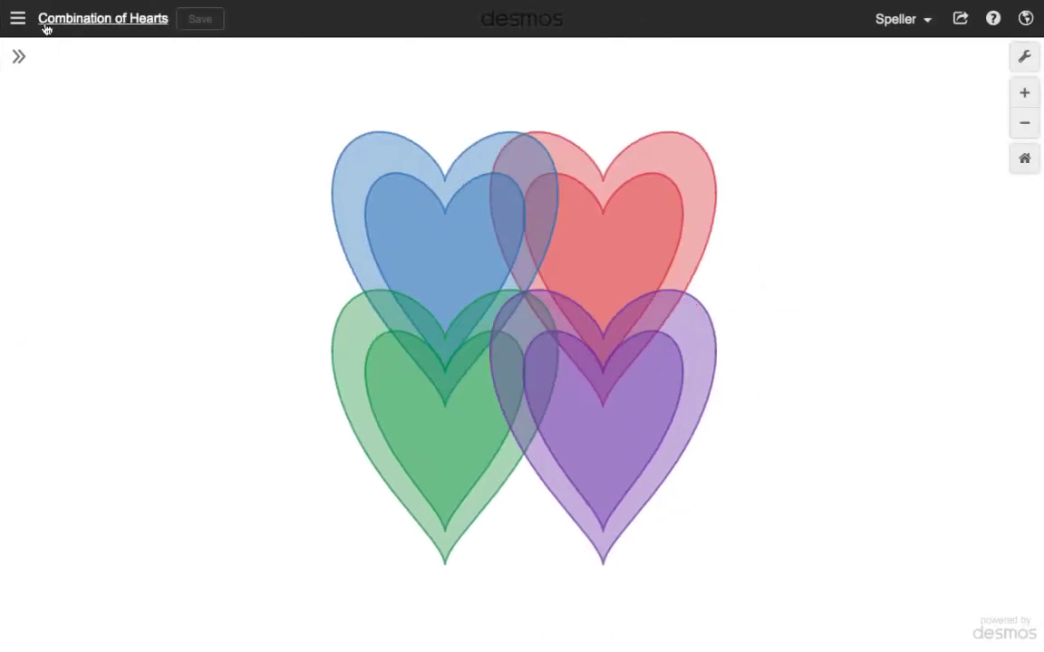
pyautogui.click(16, 20)
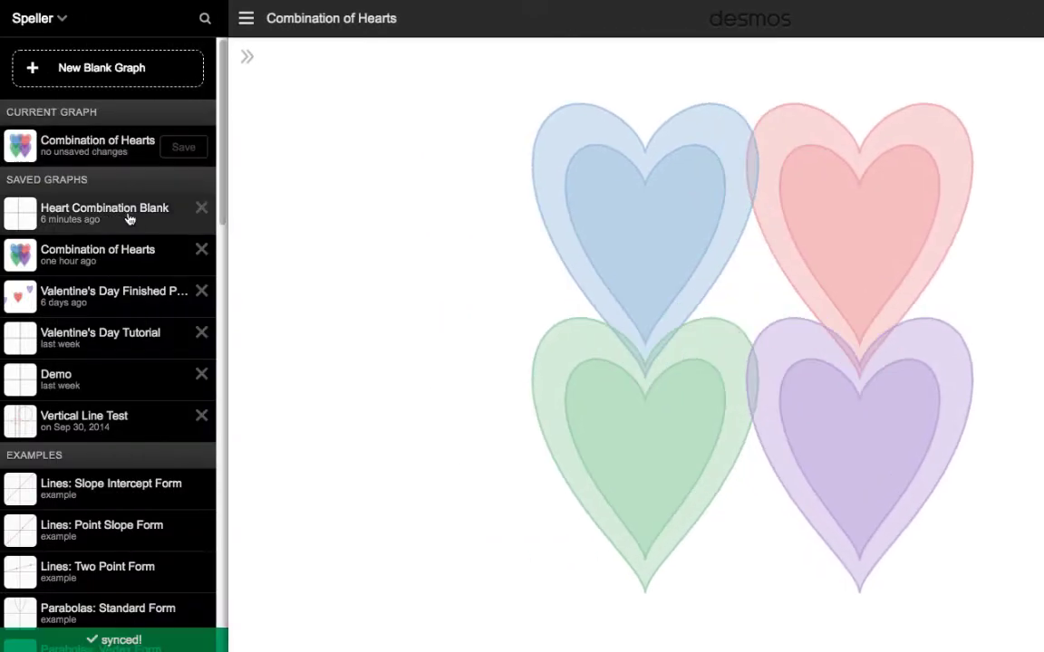
pyautogui.click(138, 219)
pyautogui.click(452, 404)
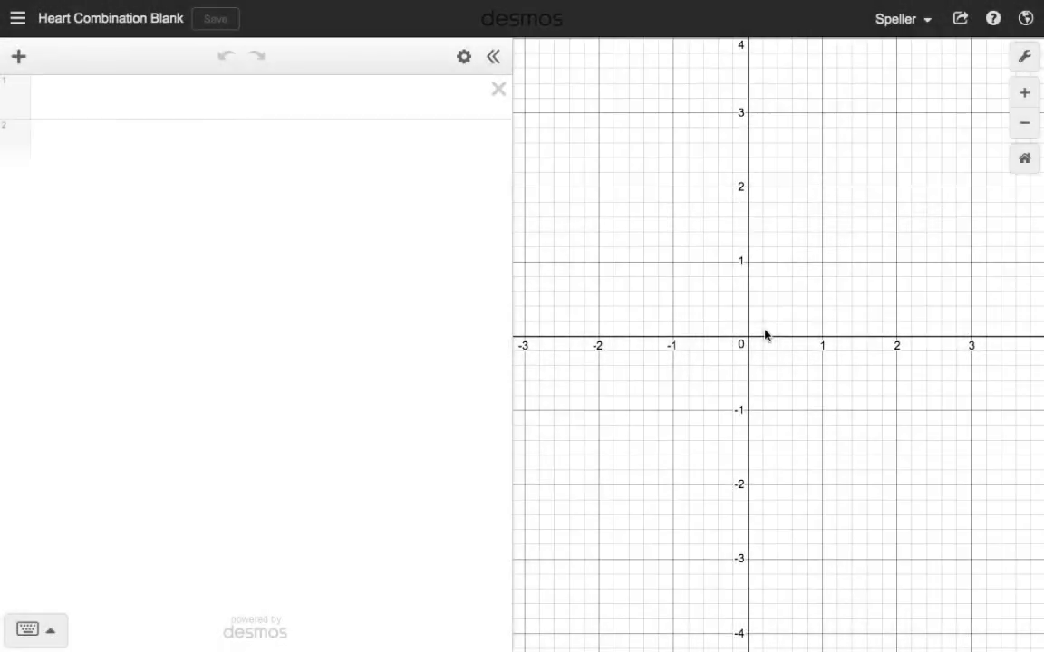
# Step: Enter x^2+(y−∛(x²))^2 ≤ 1 in expression 1, using the cube-root template
pyautogui.click(236, 88)
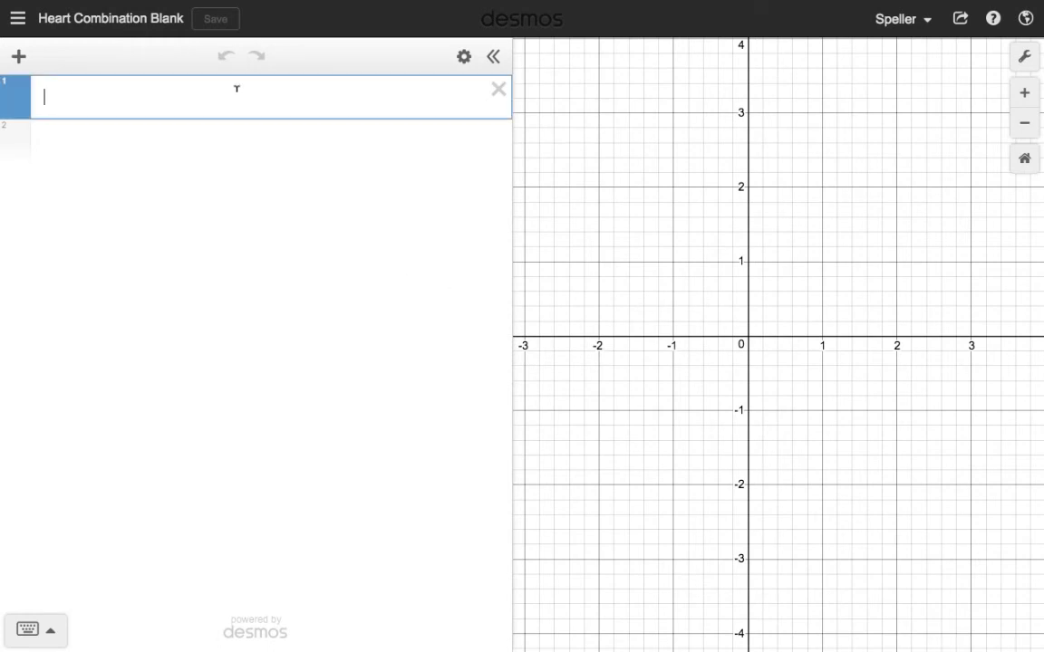
pyautogui.write('x')
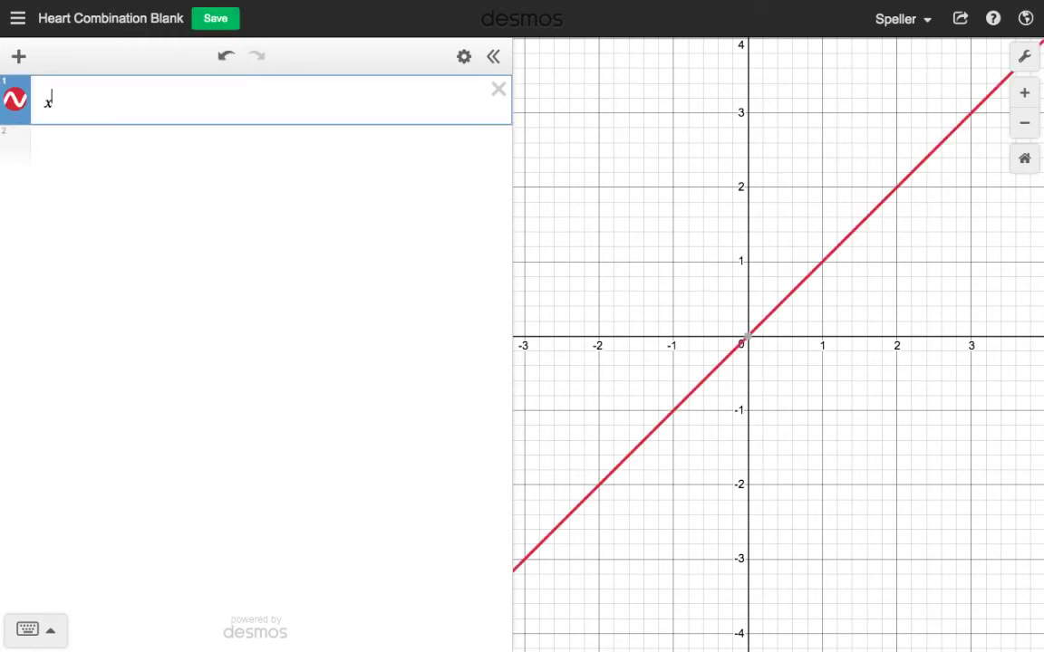
pyautogui.write('^1')
pyautogui.press('BackSpace')
pyautogui.write('2')
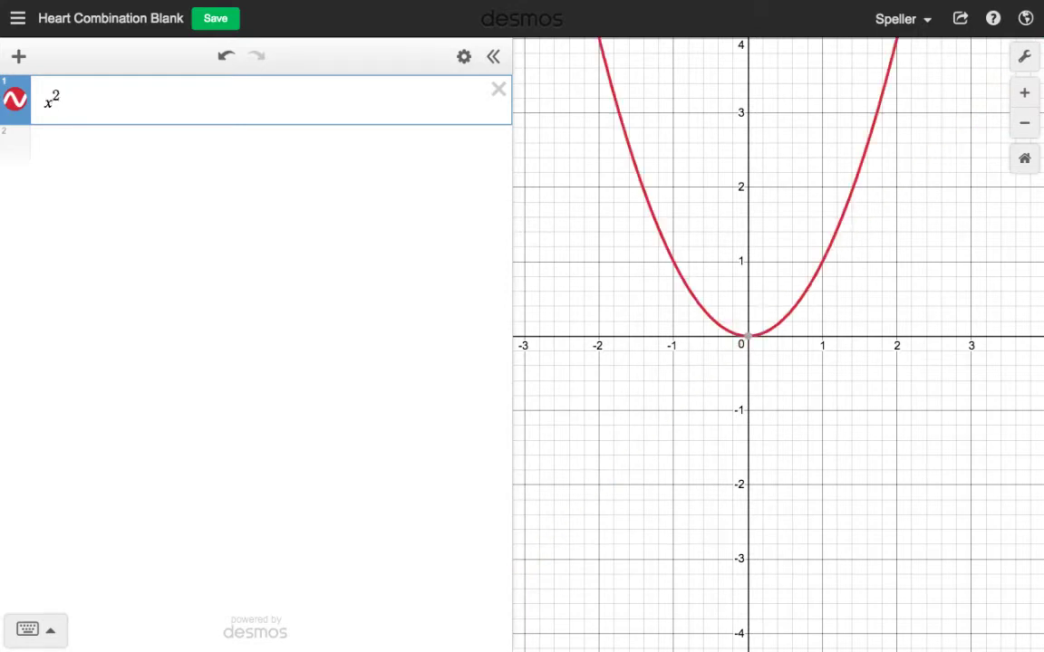
pyautogui.press('Right')
pyautogui.write('+(')
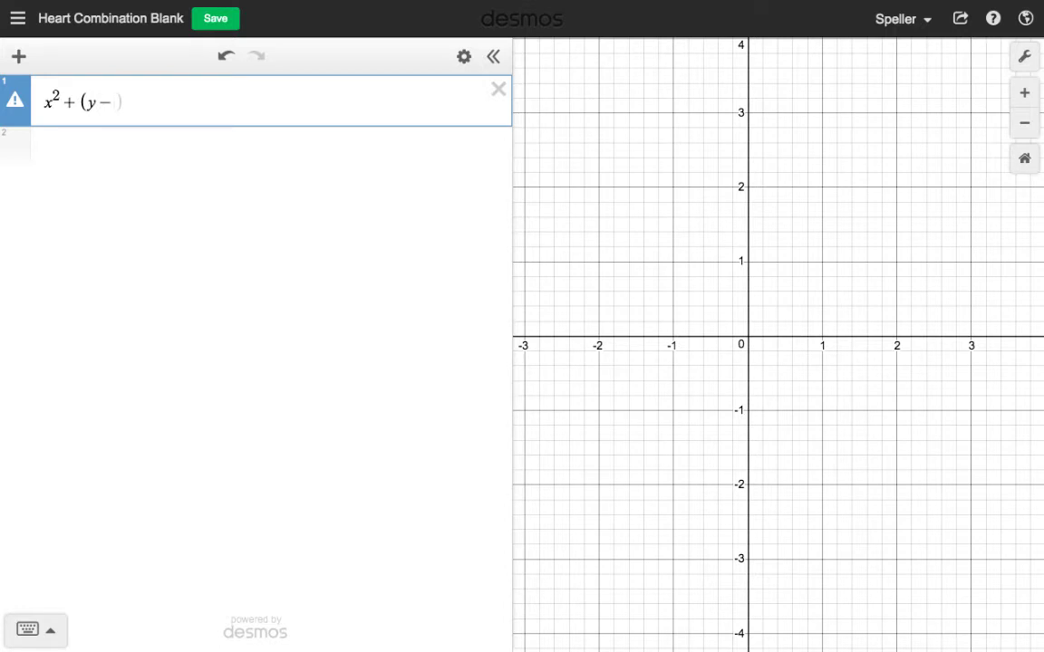
pyautogui.write('y-x')
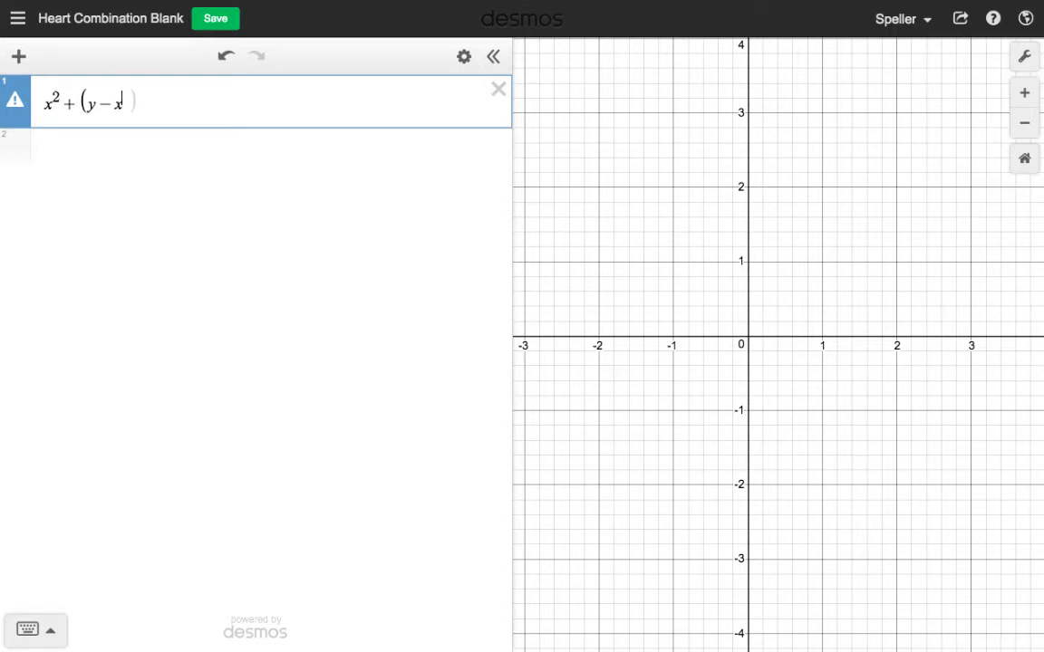
pyautogui.write('^2/3')
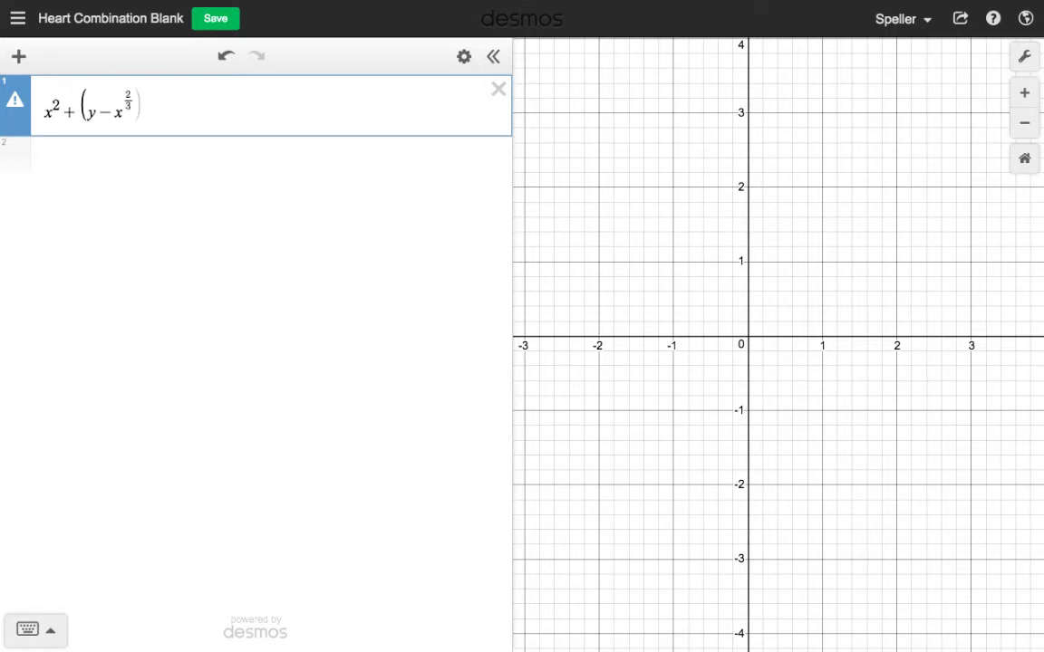
pyautogui.press('BackSpace')
pyautogui.press('BackSpace')
pyautogui.press('BackSpace')
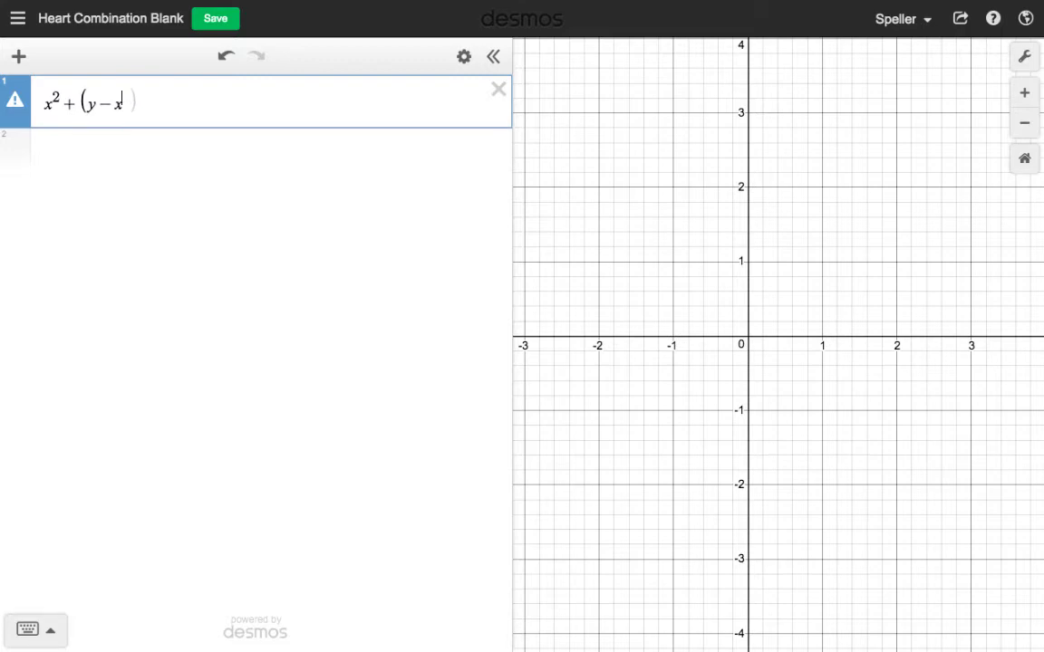
pyautogui.press('BackSpace')
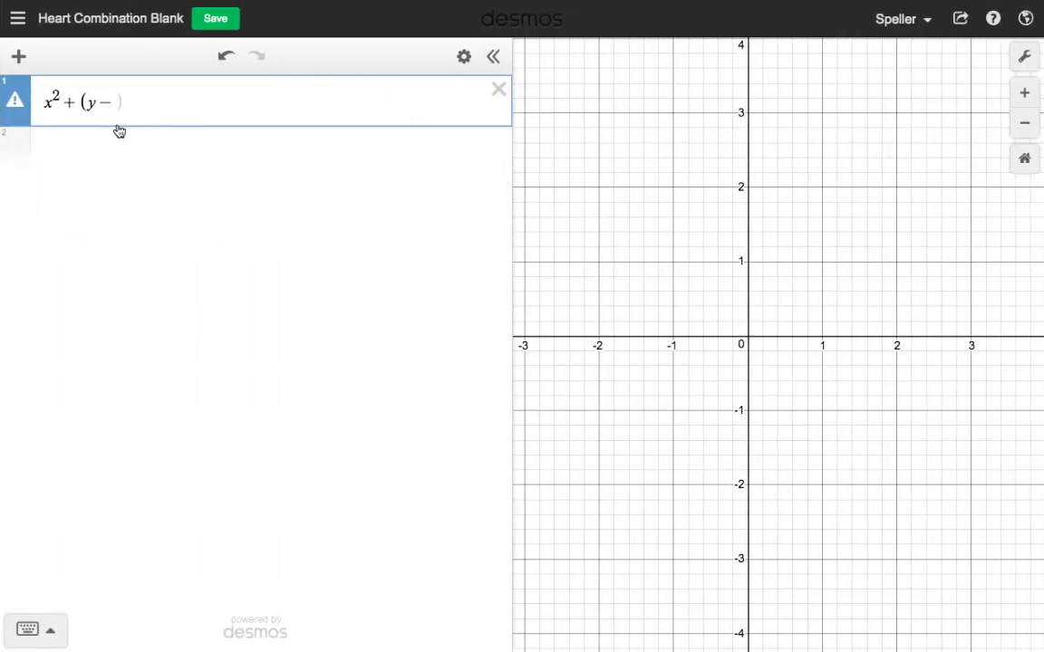
pyautogui.press('Left')
pyautogui.write('sqrt')
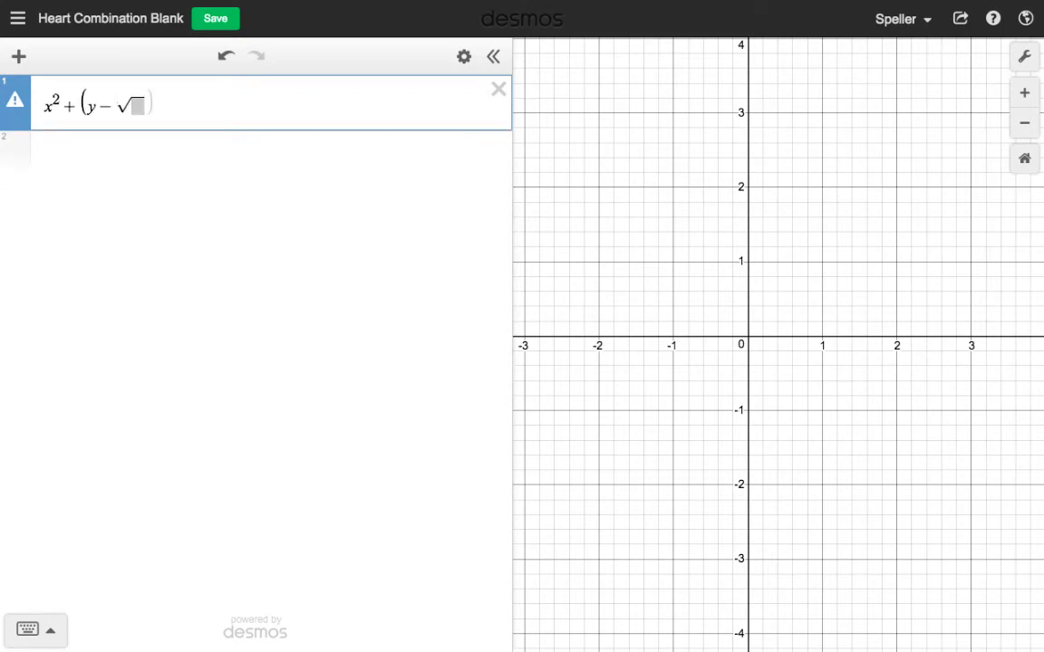
pyautogui.press('Right')
pyautogui.write('x^2')
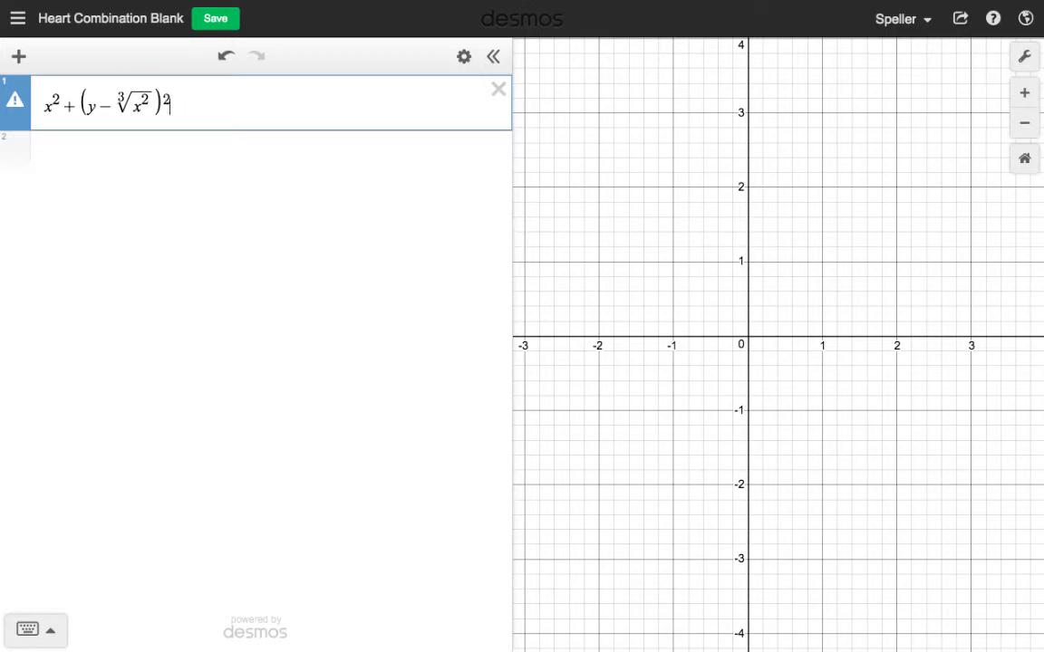
pyautogui.write('1')
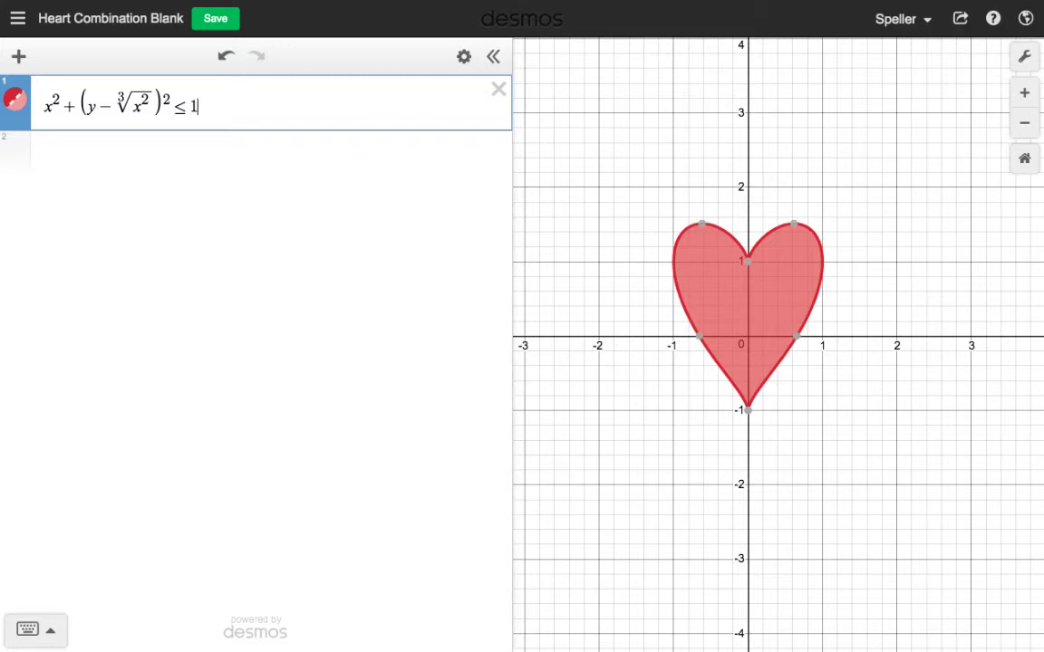
pyautogui.hotkey('ctrl', 'a')
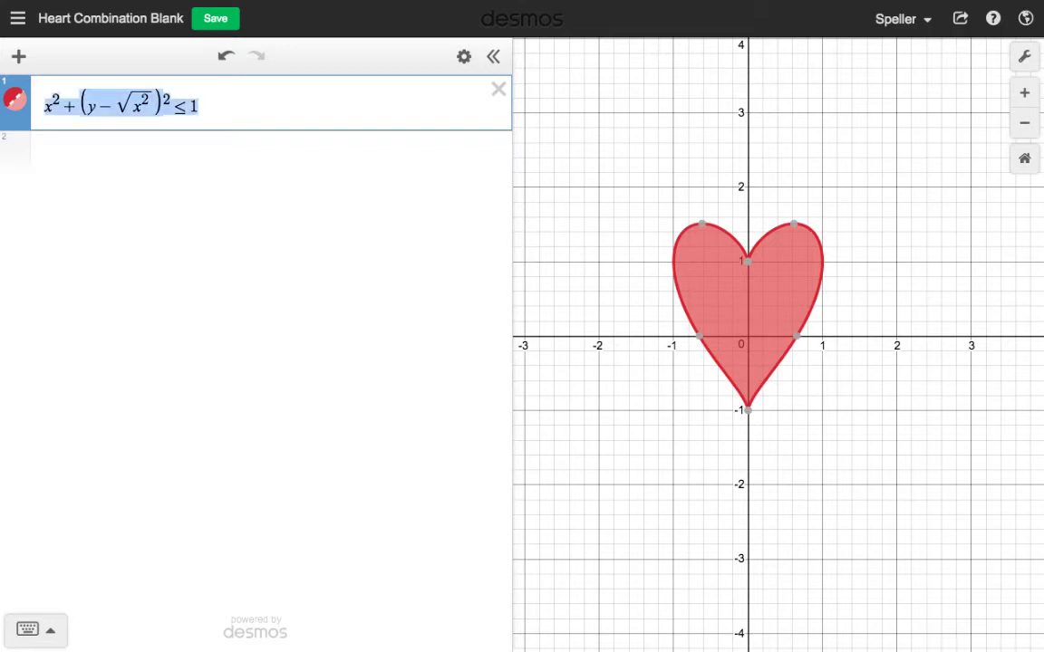
pyautogui.press('Return')
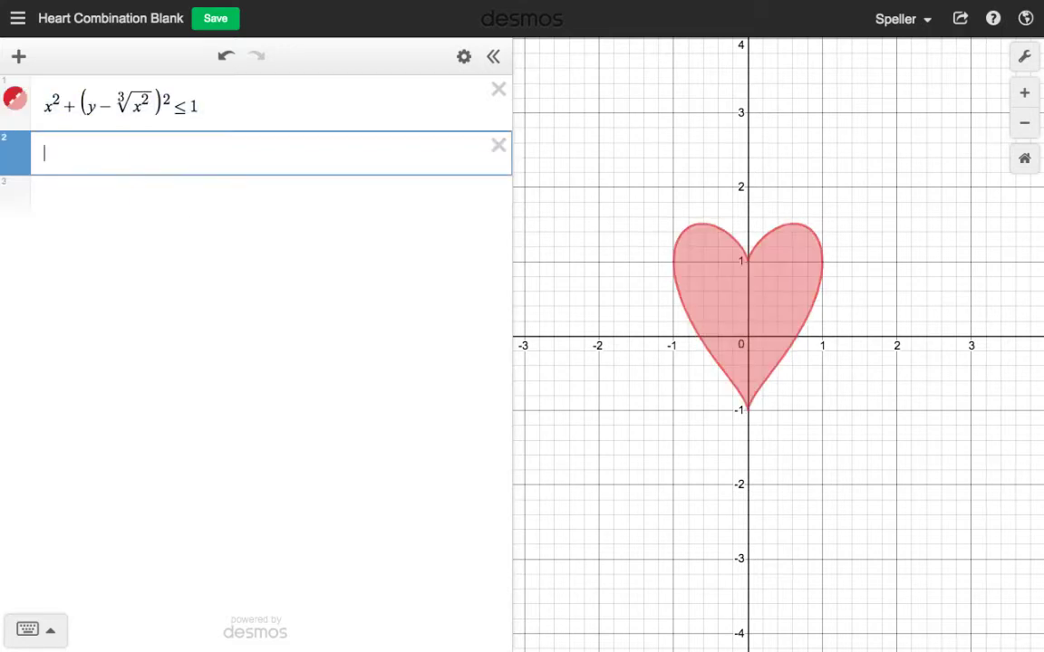
pyautogui.write('x²+(y−∛x²)²≤1')
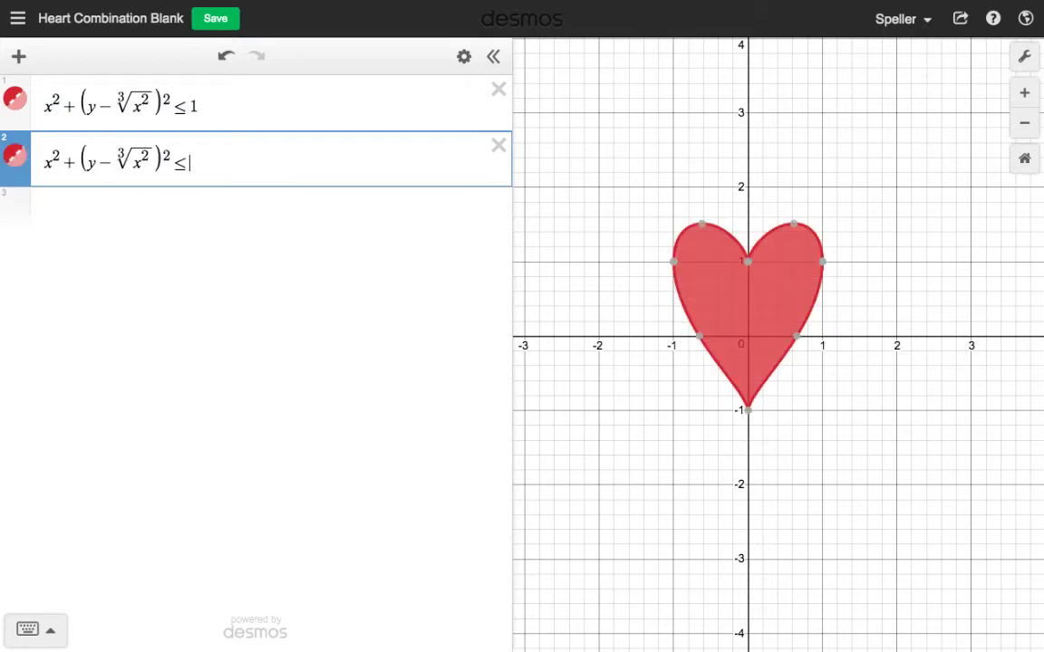
pyautogui.write('2')
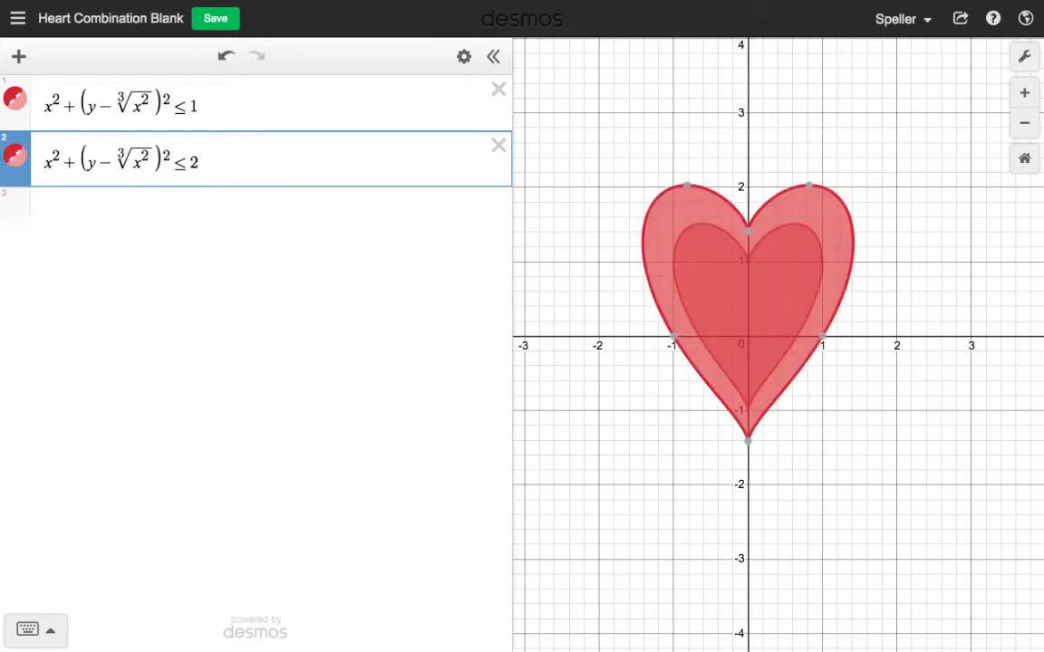
pyautogui.click(600, 491)
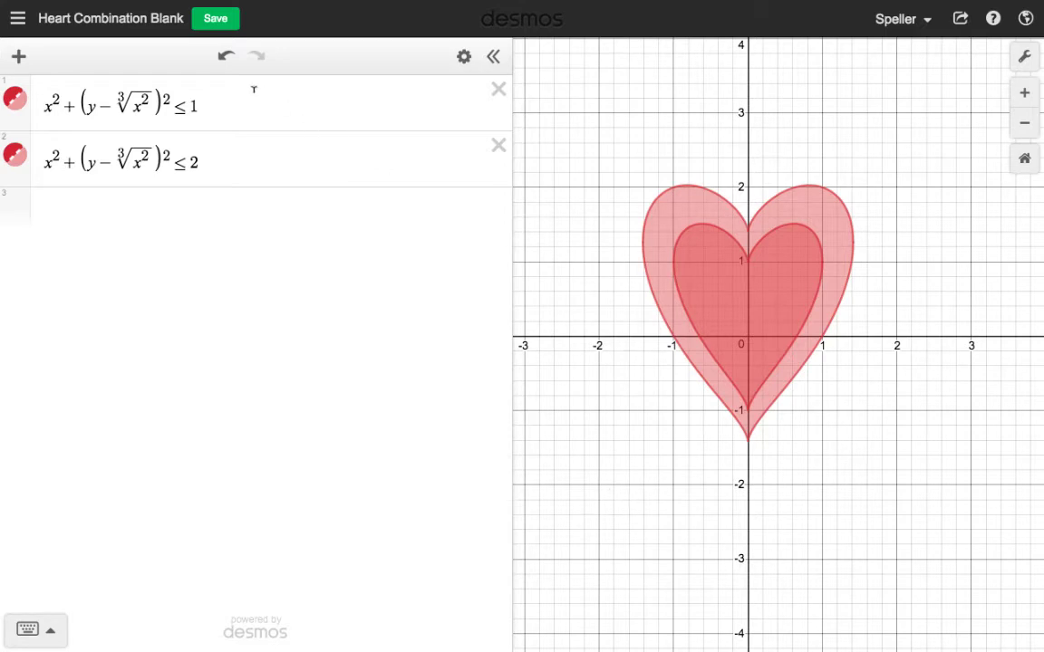
pyautogui.click(254, 89)
pyautogui.press('BackSpace')
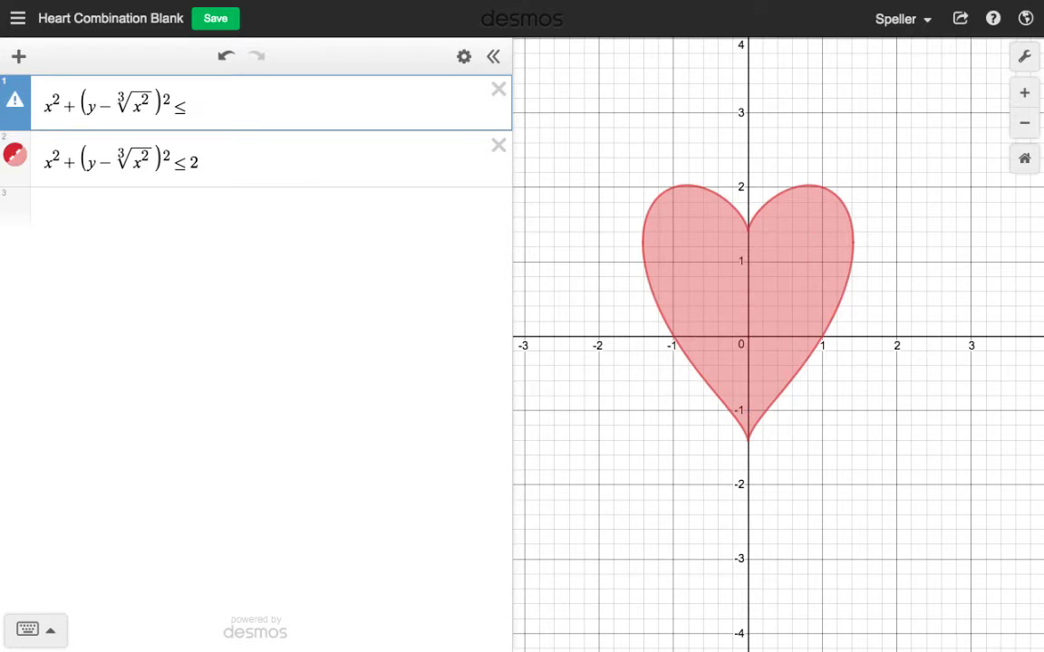
pyautogui.write('[1,2')
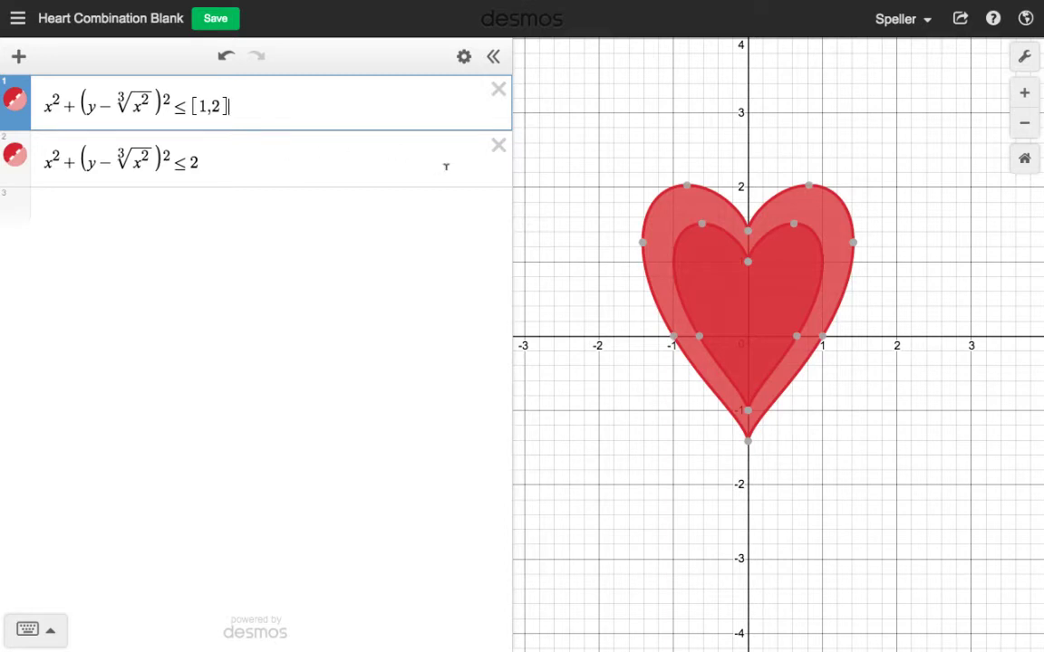
pyautogui.click(498, 145)
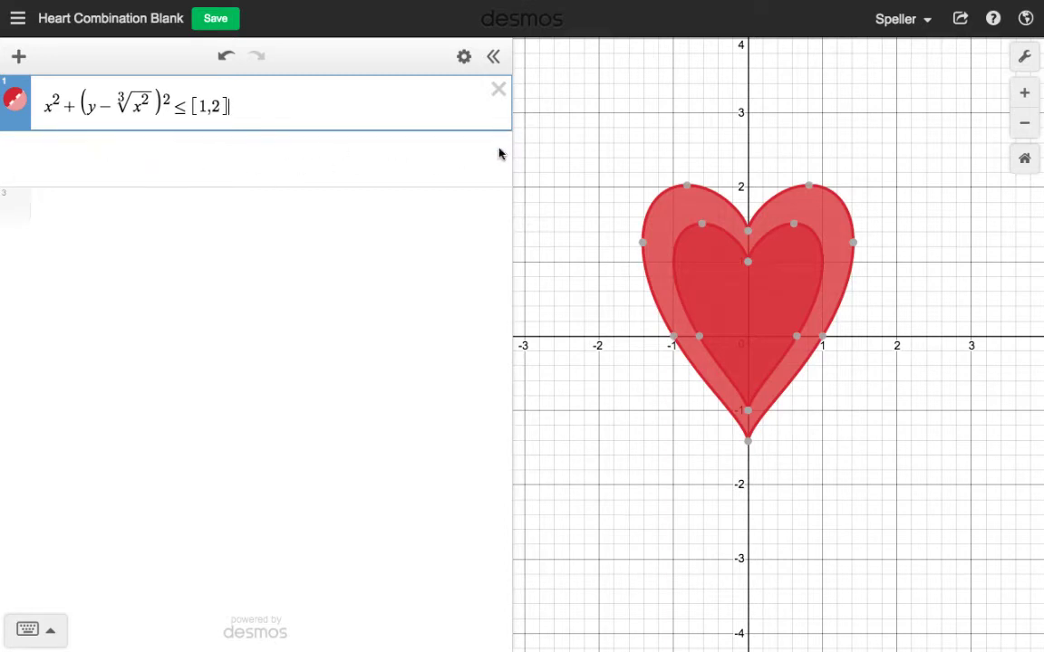
pyautogui.click(634, 462)
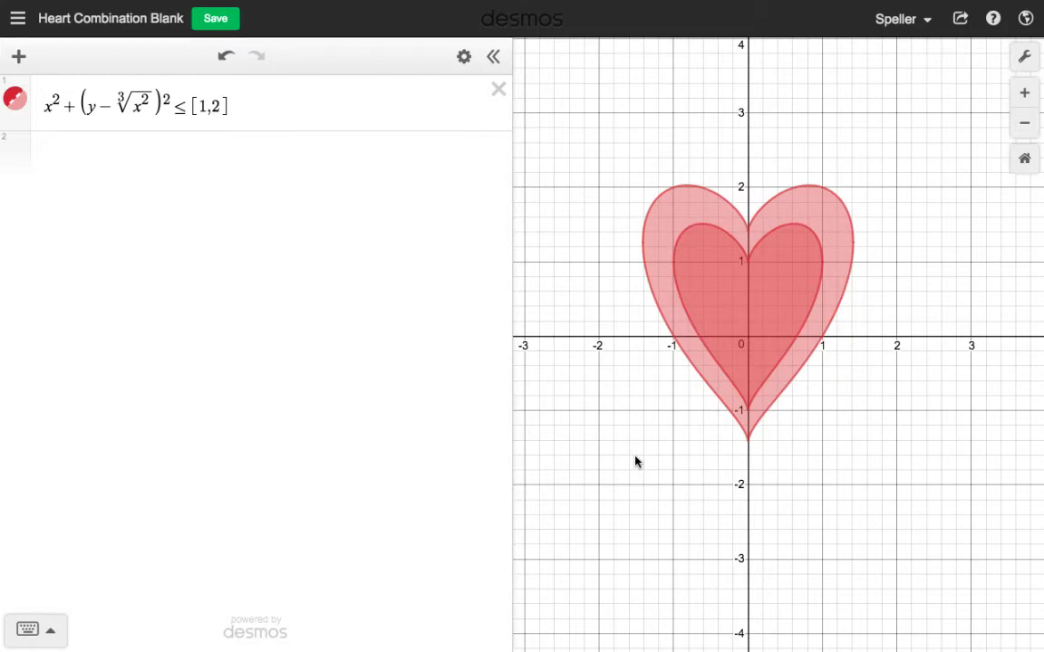
pyautogui.hotkey('ctrl', 'Left')
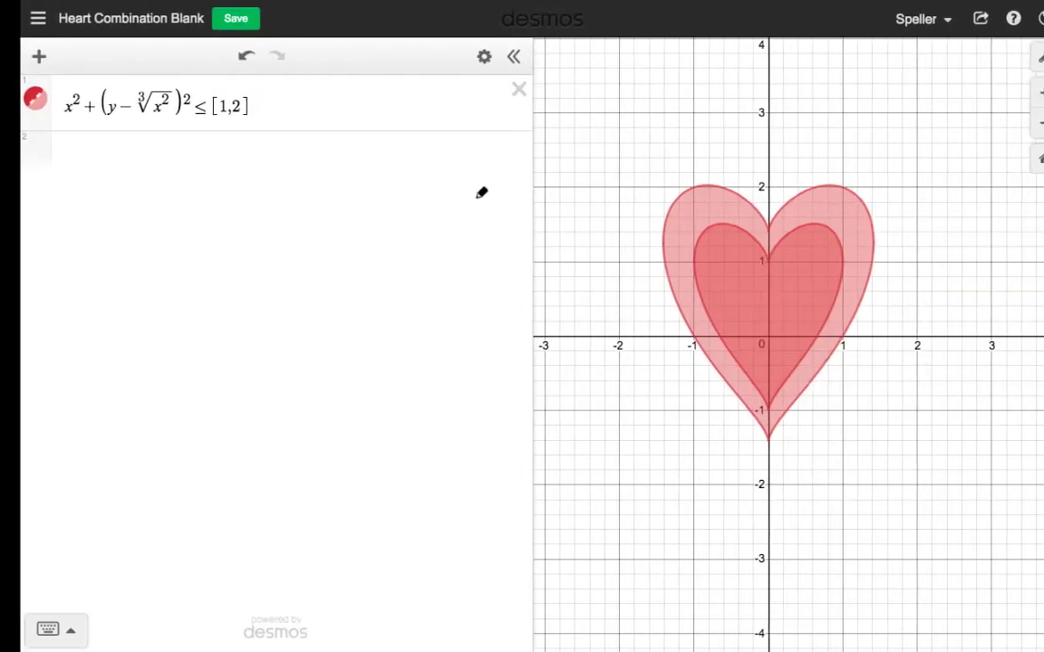
pyautogui.click(79, 101)
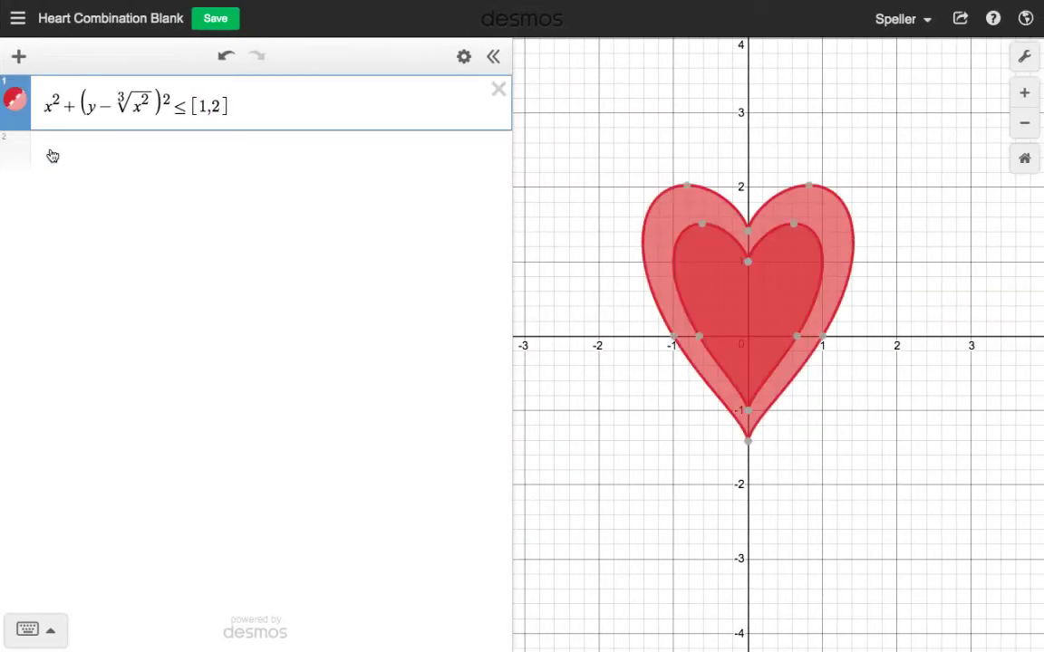
# Step: Replace x with (x − t cos(π/4)) in both places and subtract t sin(π/4) in the y term
pyautogui.write('(')
pyautogui.press('Right')
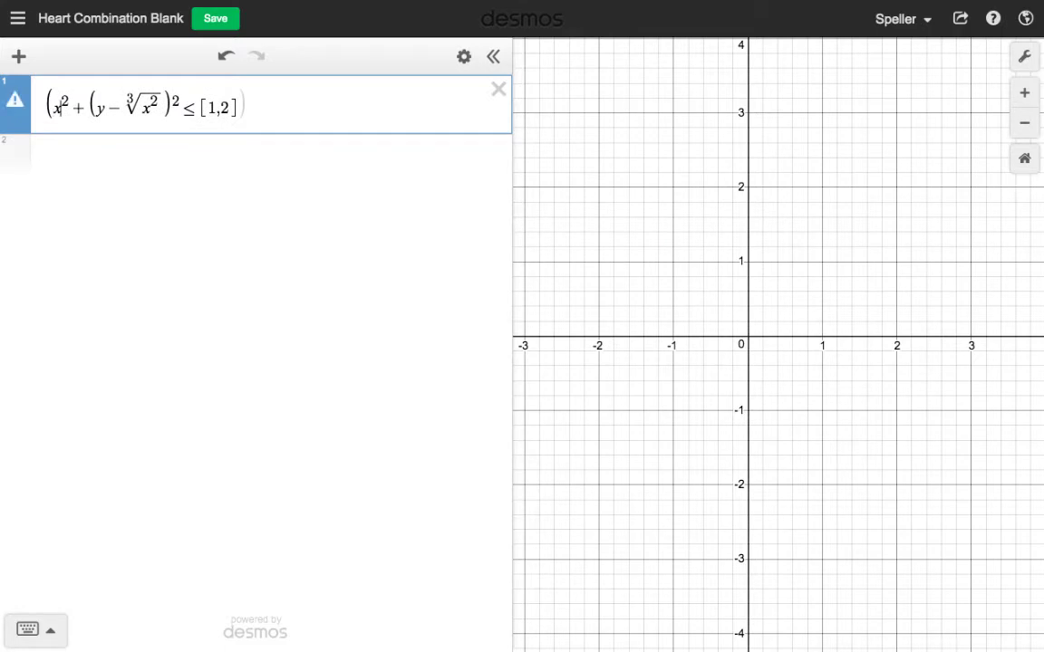
pyautogui.write(')')
pyautogui.write('-')
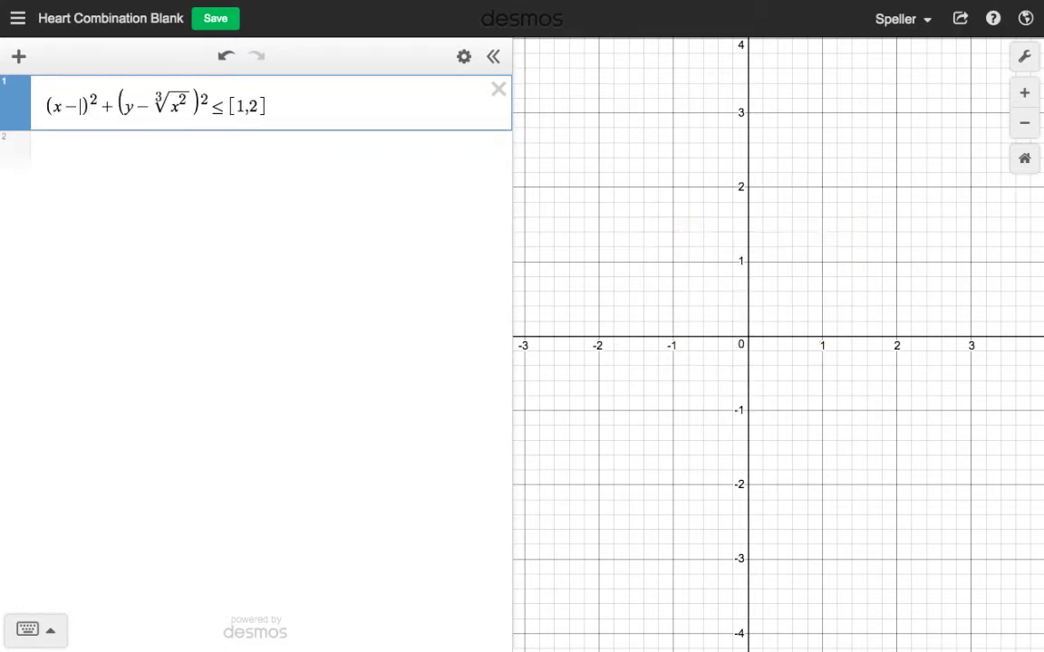
pyautogui.write('tcos(')
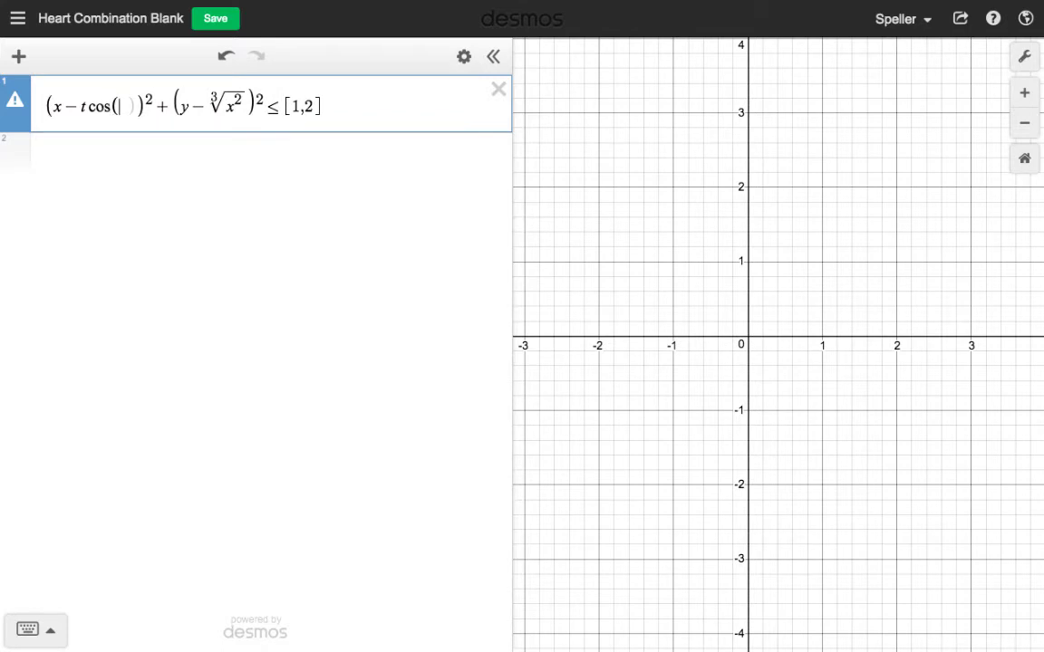
pyautogui.write('pi')
pyautogui.write('/4')
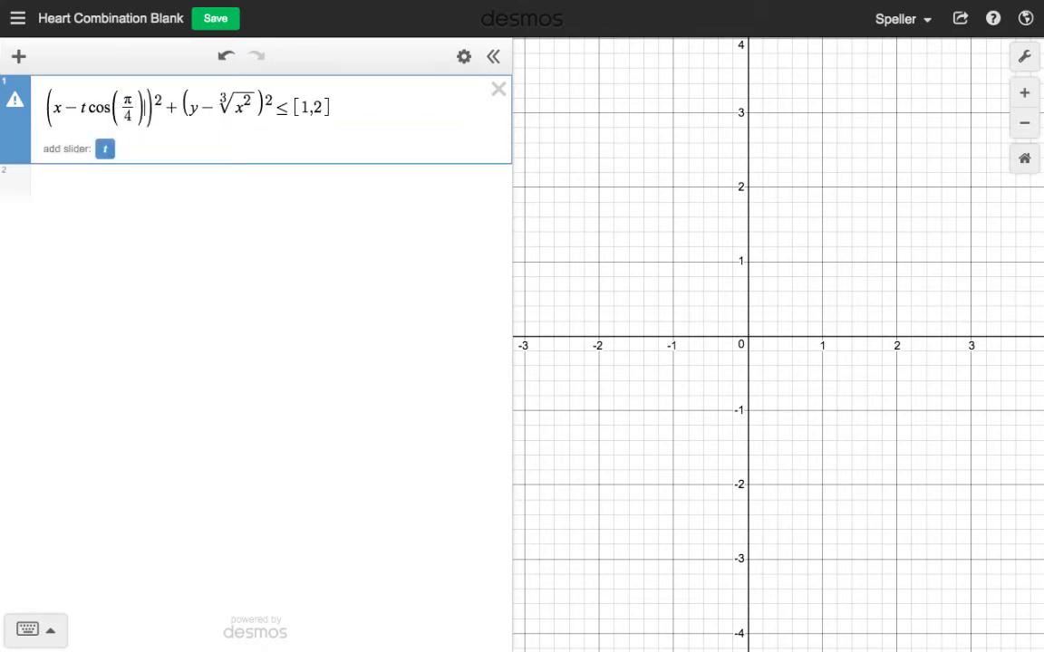
pyautogui.hotkey('shift', 'Left')
pyautogui.hotkey('shift', 'Left')
pyautogui.hotkey('shift', 'Left')
pyautogui.hotkey('shift', 'Left')
pyautogui.hotkey('shift', 'Left')
pyautogui.hotkey('shift', 'Left')
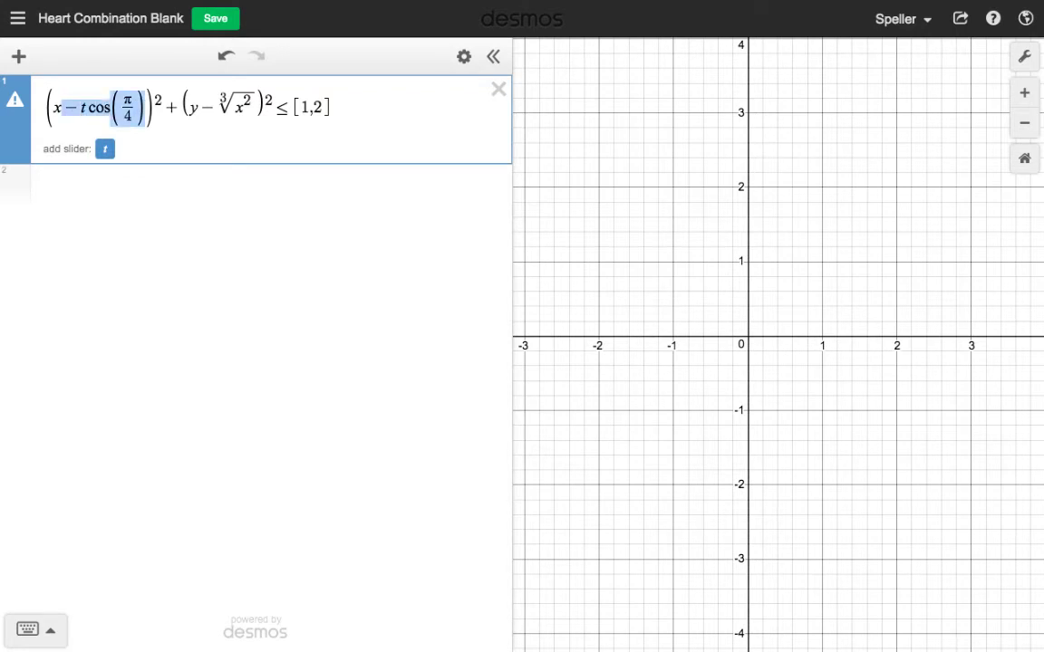
pyautogui.press('Right')
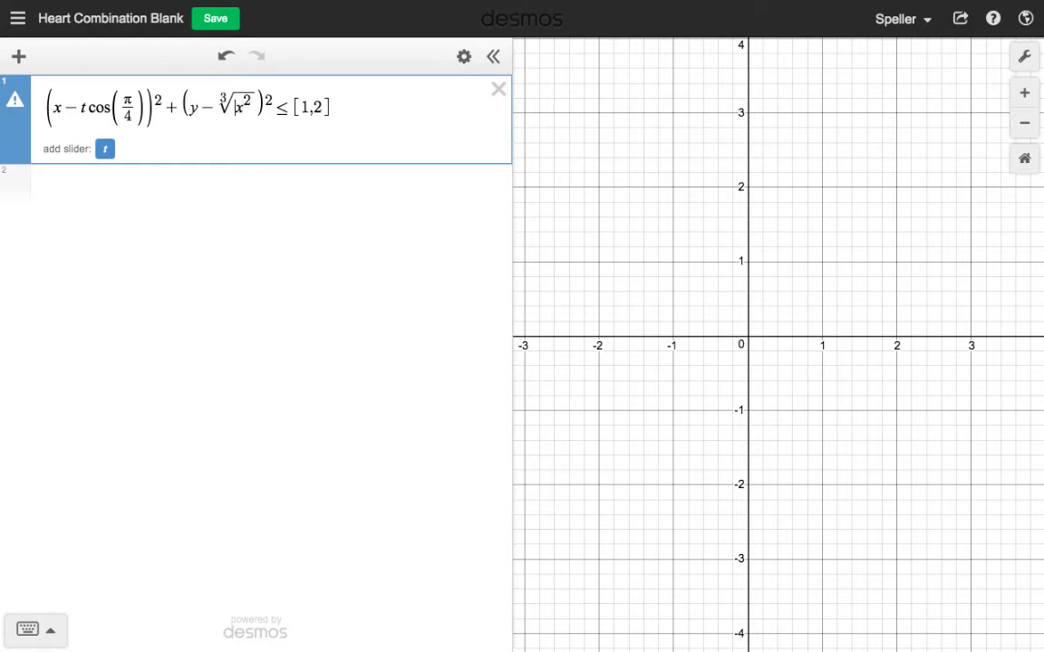
pyautogui.write('(x)')
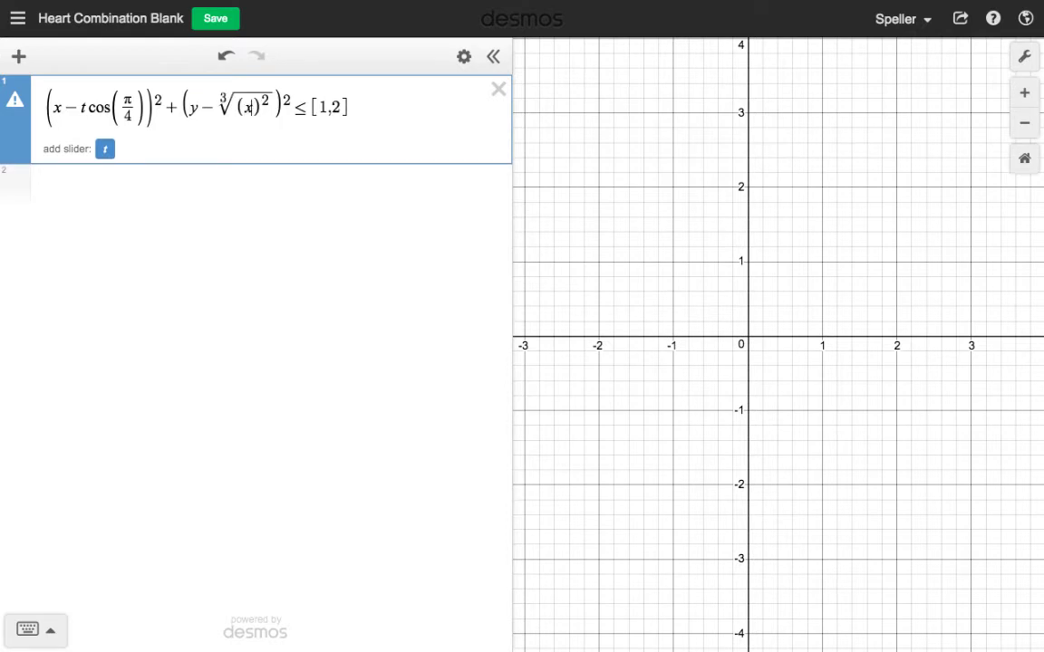
pyautogui.write('−t cos(π/4)')
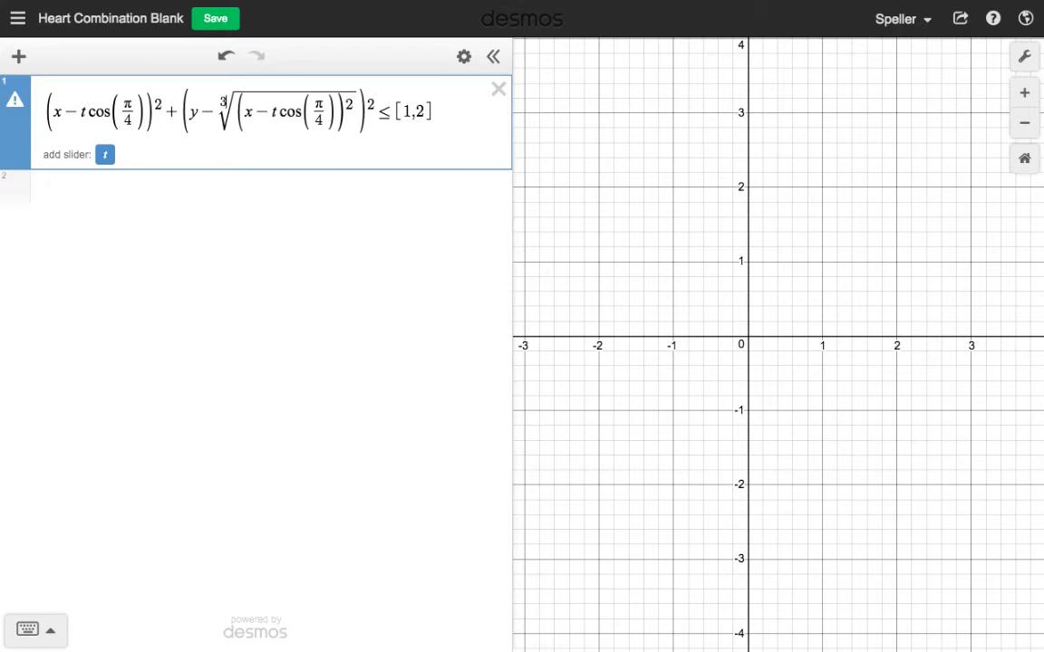
pyautogui.write('-')
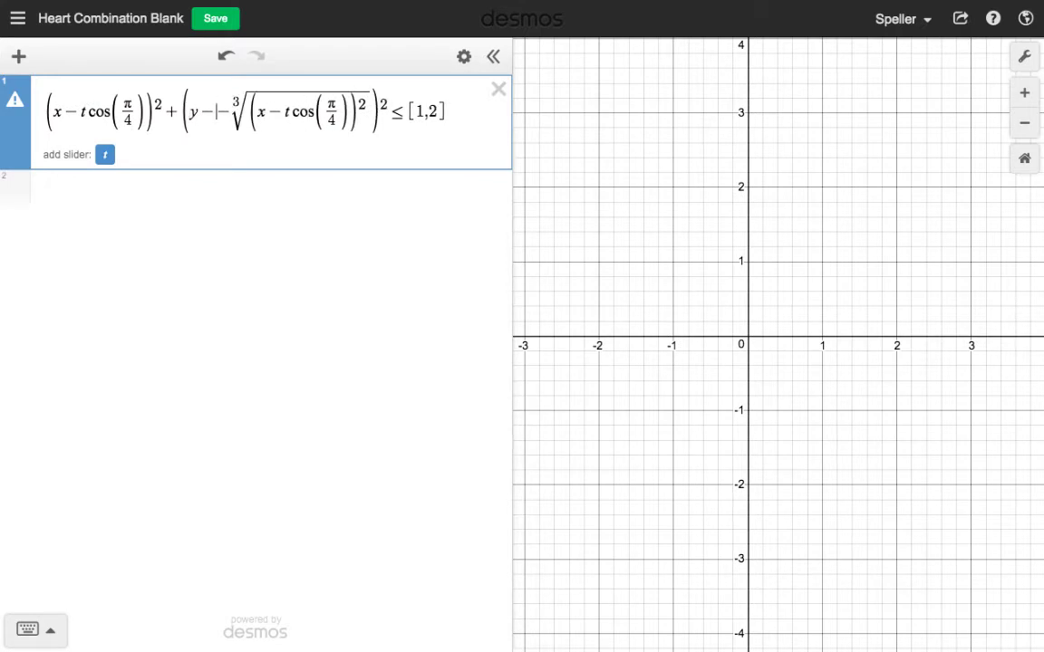
pyautogui.write('tsing')
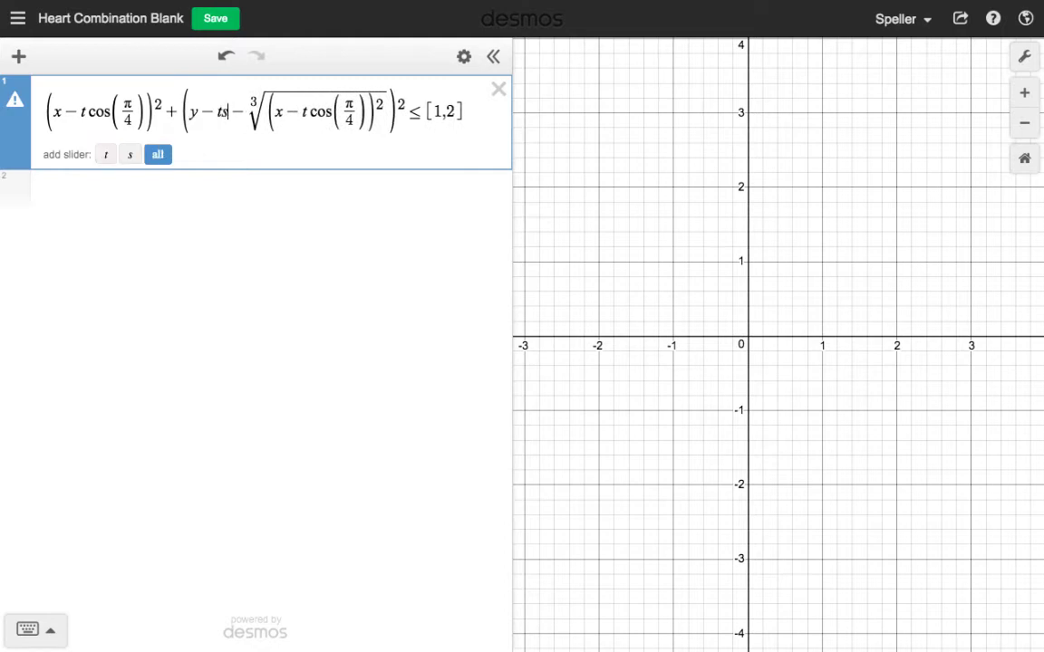
pyautogui.press('BackSpace')
pyautogui.write('(pu')
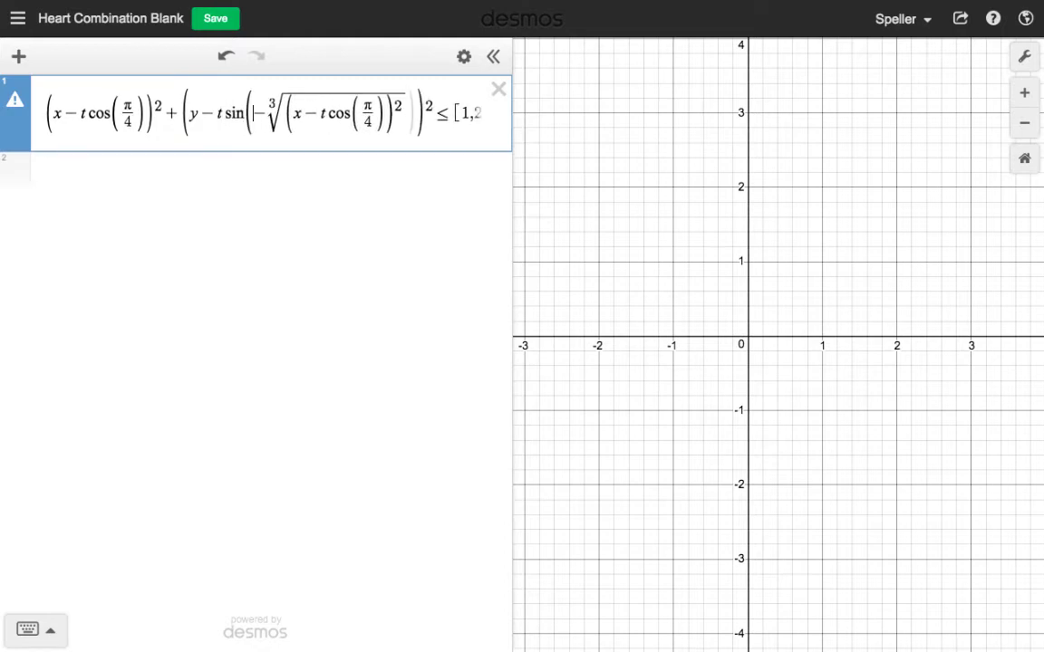
pyautogui.press('BackSpace')
pyautogui.write('in(π')
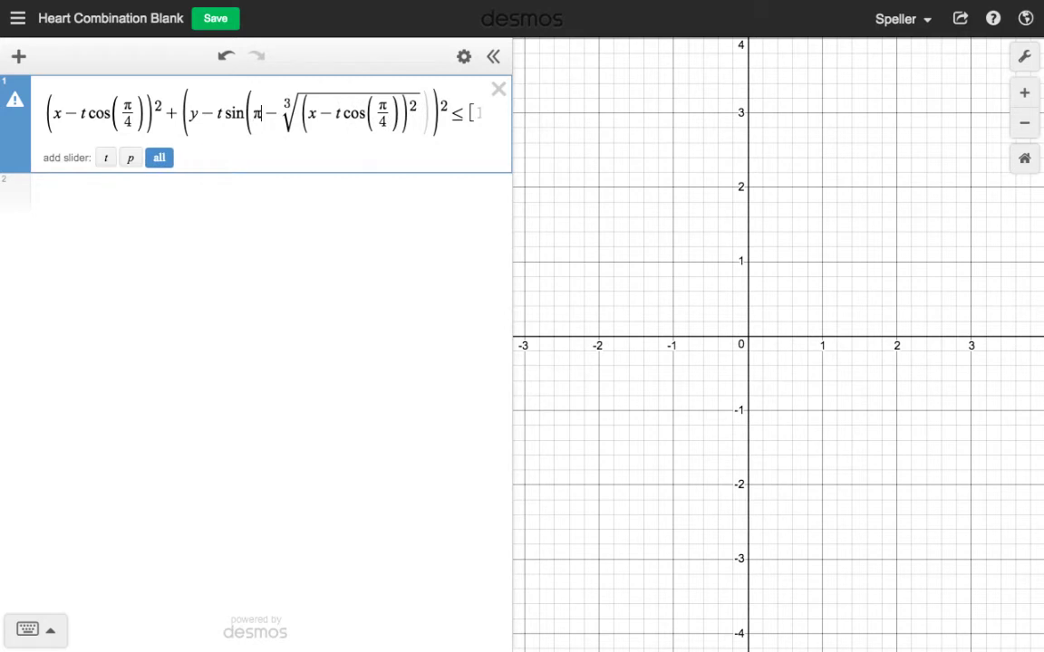
pyautogui.write('/4')
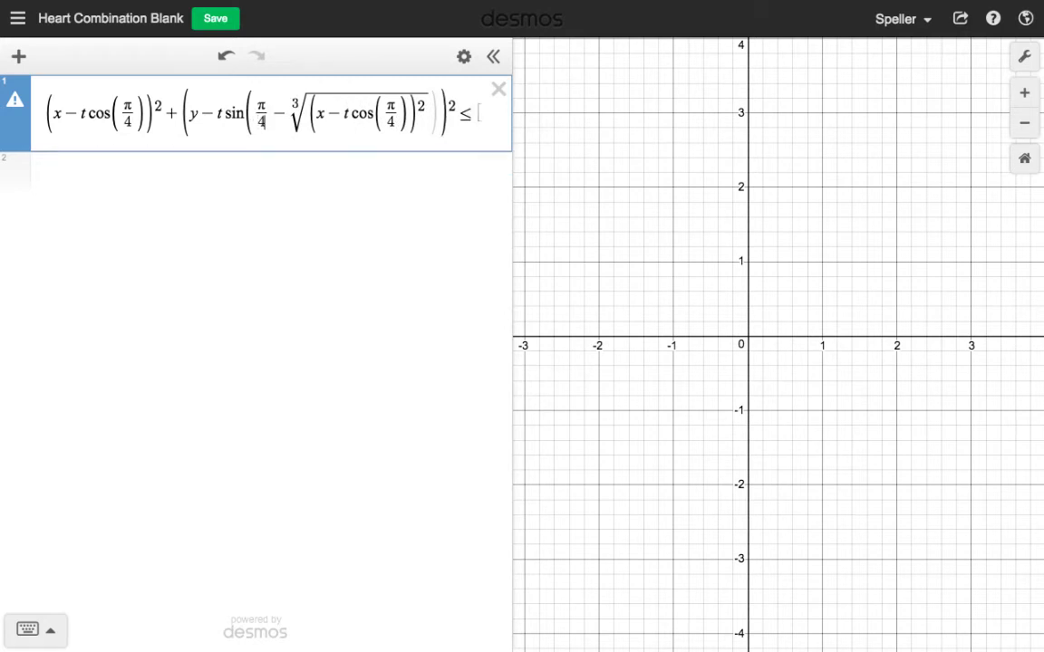
pyautogui.write(')')
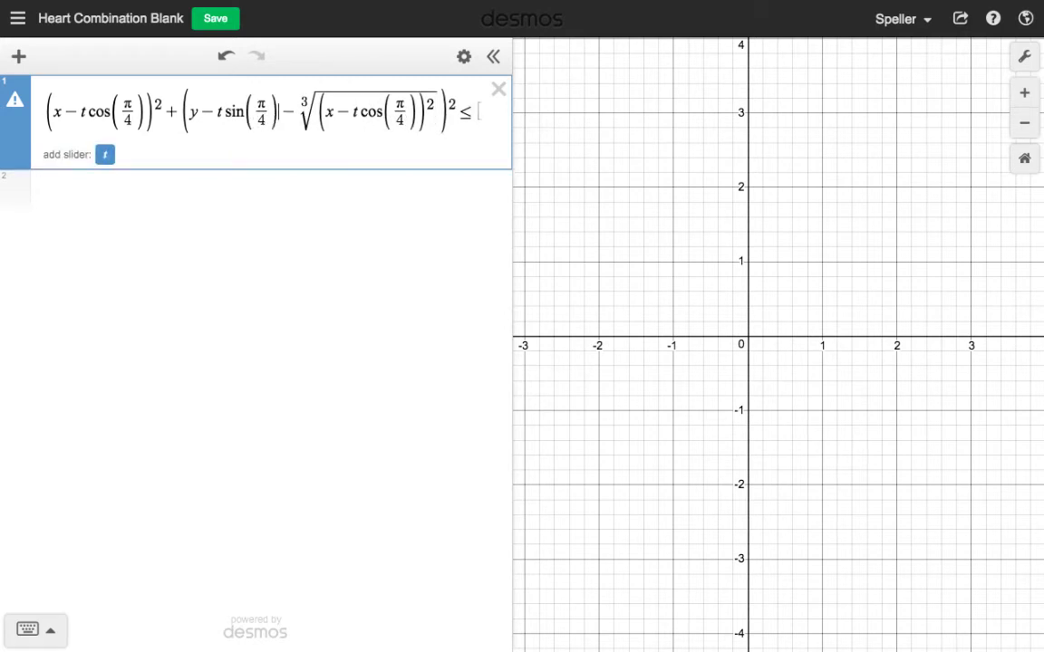
# Step: Add a slider for t, drag it to −6.8, and open its limit settings
pyautogui.click(104, 158)
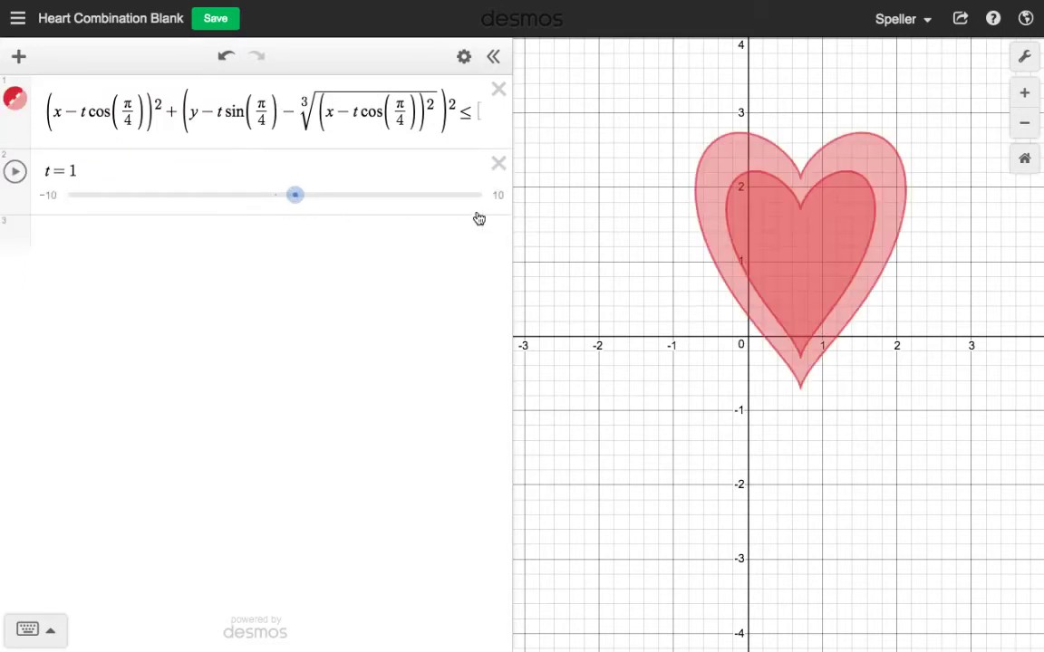
pyautogui.moveTo(300, 200)
pyautogui.mouseDown()
pyautogui.moveTo(379, 203)
pyautogui.moveTo(206, 215)
pyautogui.moveTo(298, 215)
pyautogui.mouseUp()
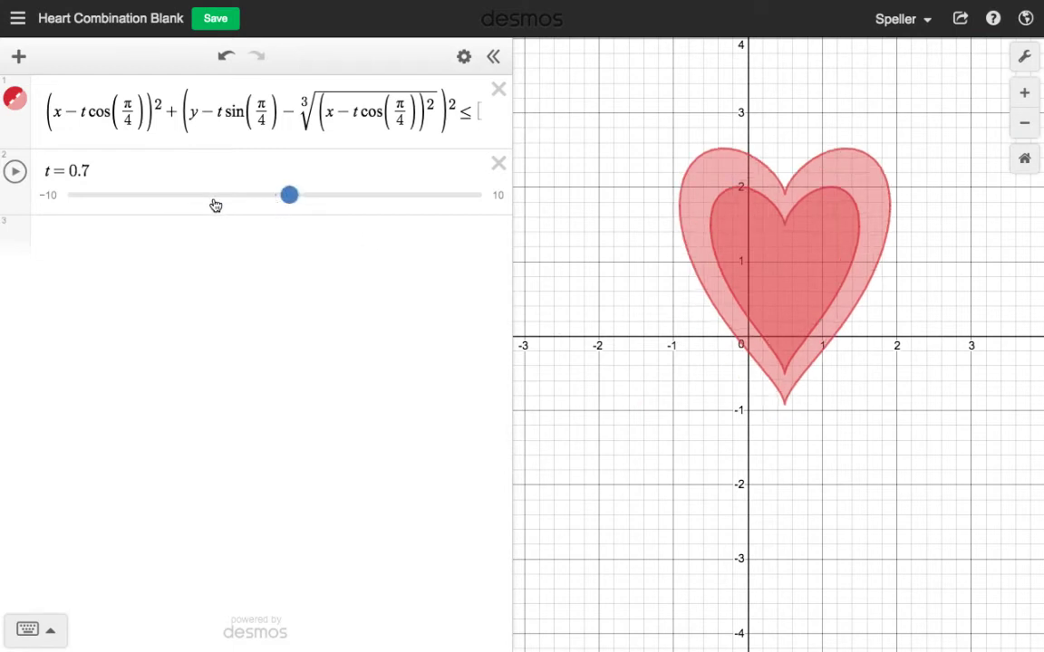
pyautogui.click(134, 194)
pyautogui.click(166, 169)
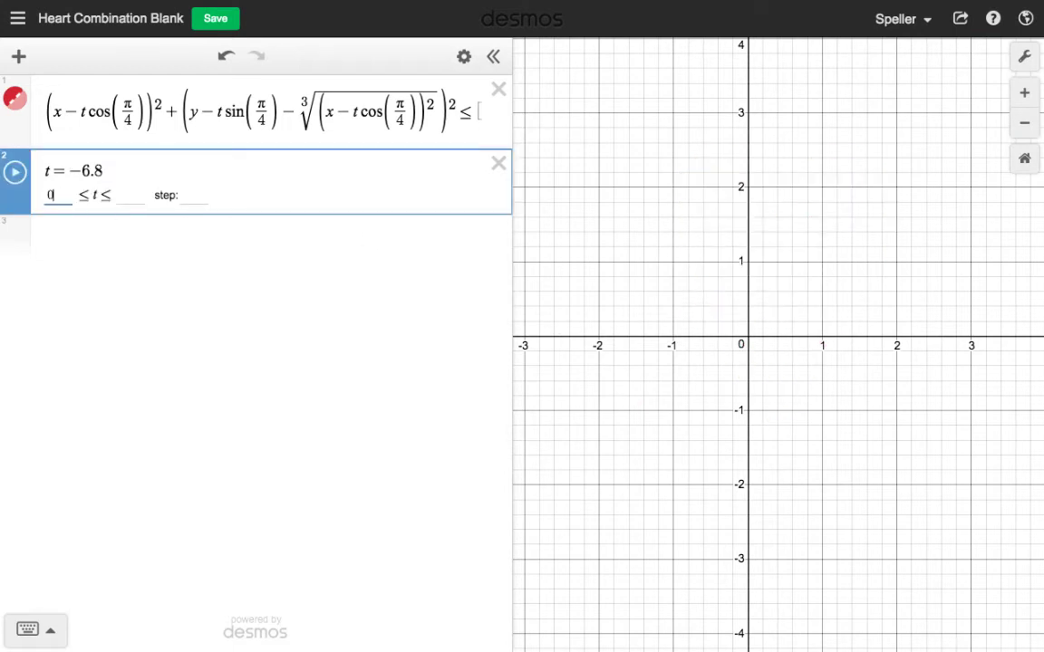
# Step: Set the t slider range to 0 through 5 with step 1
pyautogui.write('0')
pyautogui.click(127, 195)
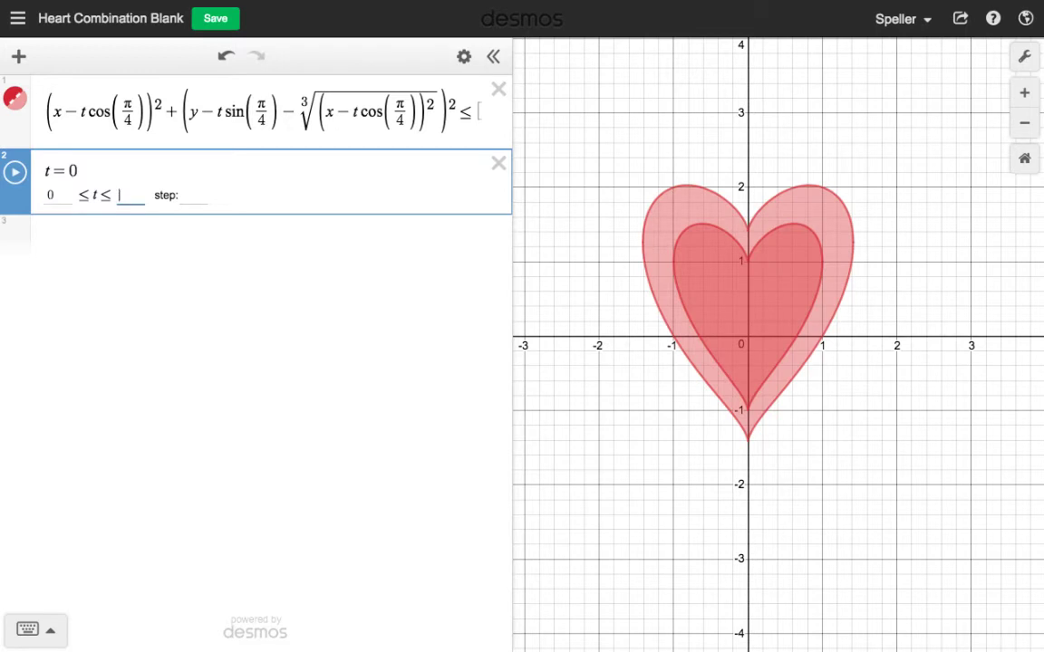
pyautogui.press('Tab')
pyautogui.write('1')
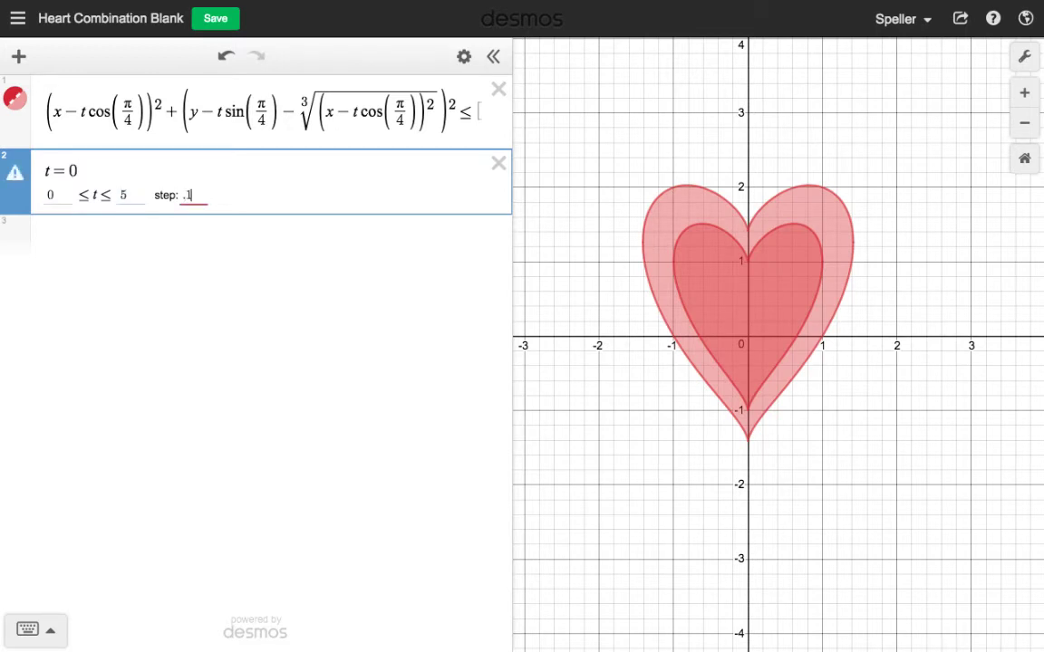
pyautogui.click(483, 234)
# Step: Drag t up to watch the hearts move up-right, zoom out, and select the whole heart inequality
pyautogui.click(55, 195)
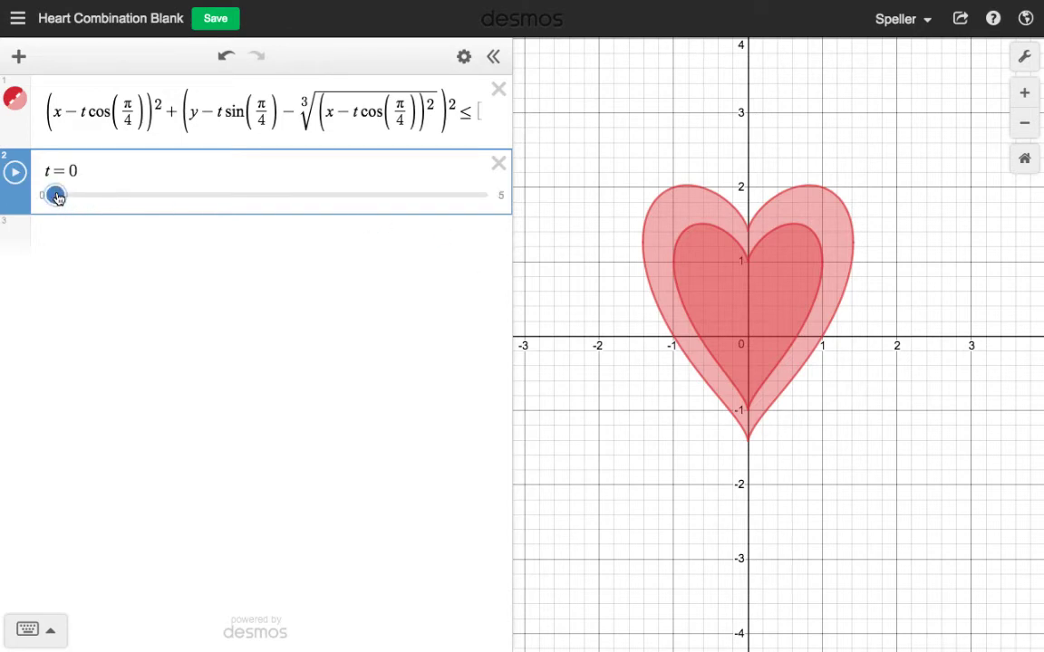
pyautogui.moveTo(55, 195); pyautogui.dragTo(314, 195)
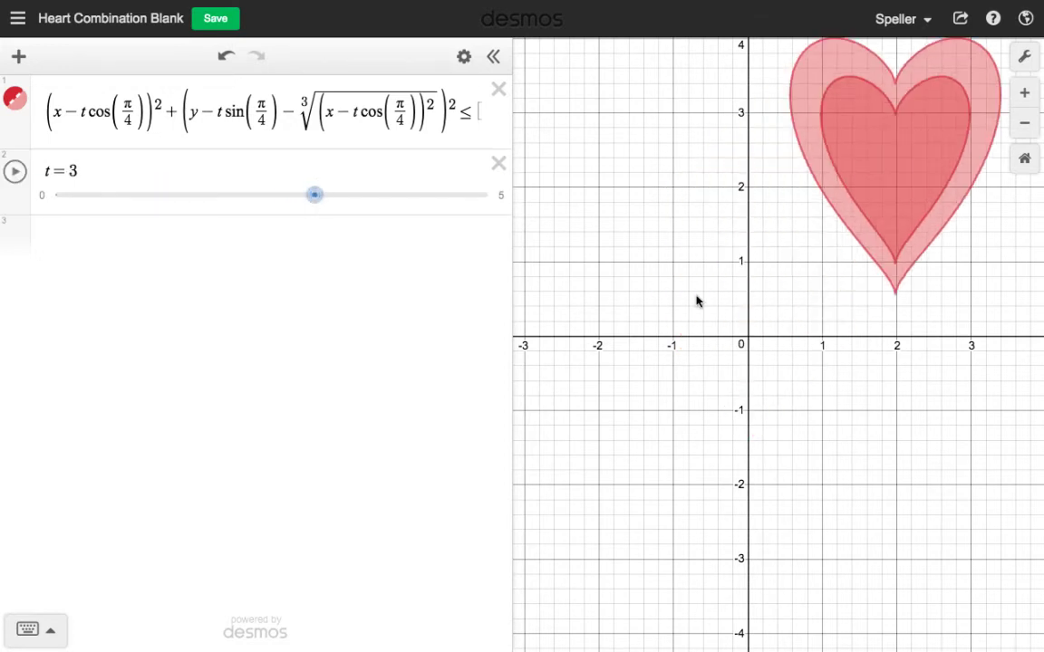
pyautogui.scroll(-1, 684, 319)
pyautogui.scroll(-3, 684, 318)
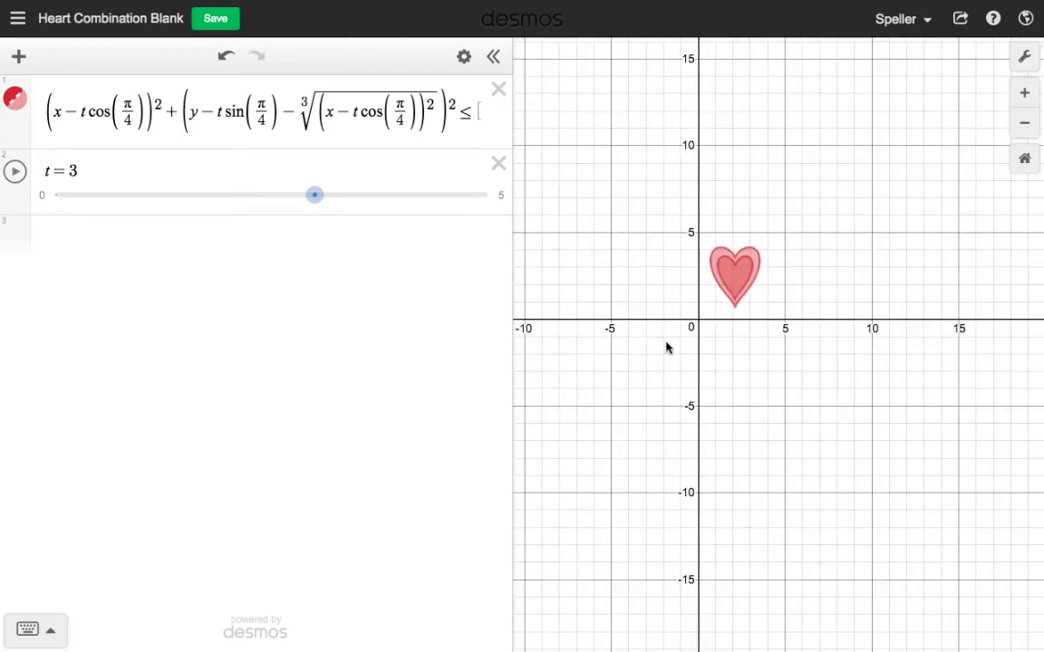
pyautogui.scroll(-1, 701, 360)
pyautogui.moveTo(700, 360); pyautogui.dragTo(719, 371)
pyautogui.moveTo(314, 195); pyautogui.dragTo(72, 196)
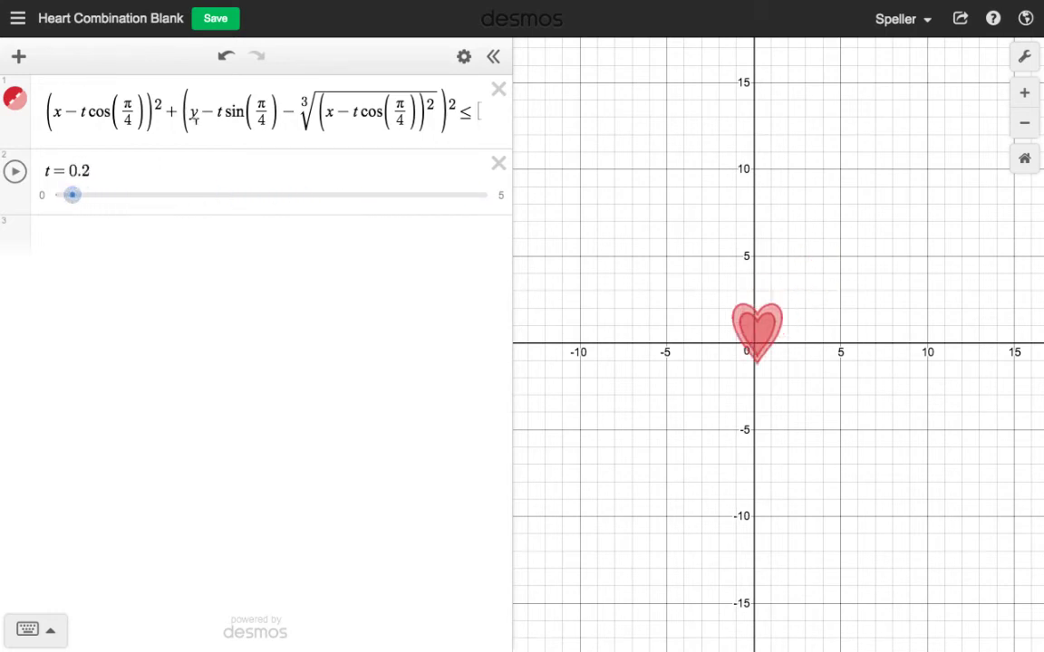
pyautogui.click(243, 111)
pyautogui.hotkey('ctrl', 'a')
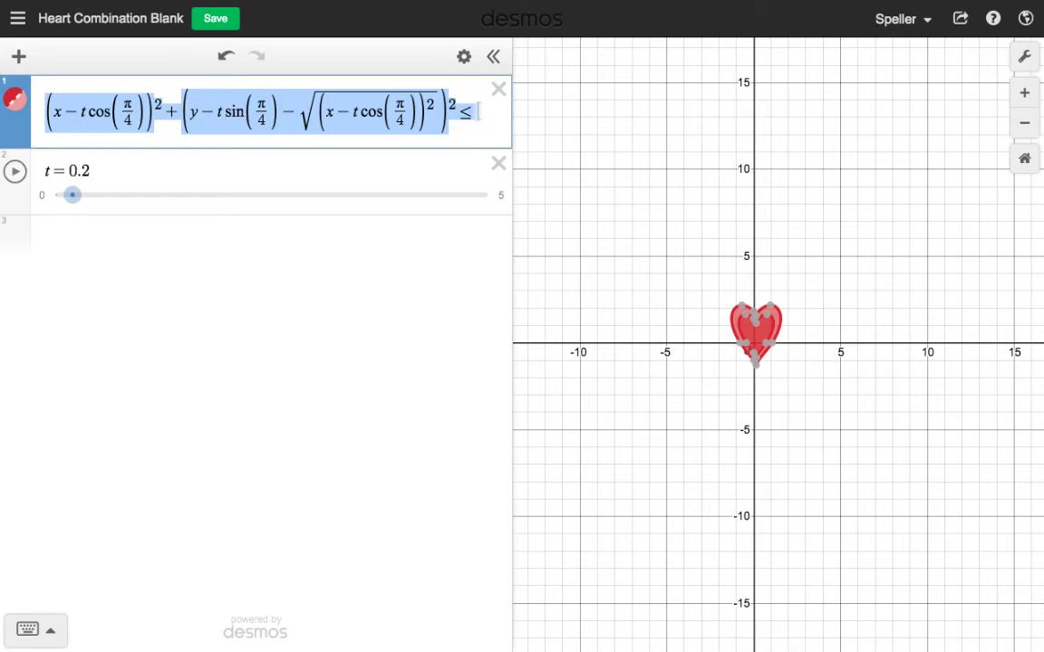
# Step: Paste a copy of the heart inequality as row 2 and widen the expression list
pyautogui.press('Return')
pyautogui.hotkey('ctrl', 'v')
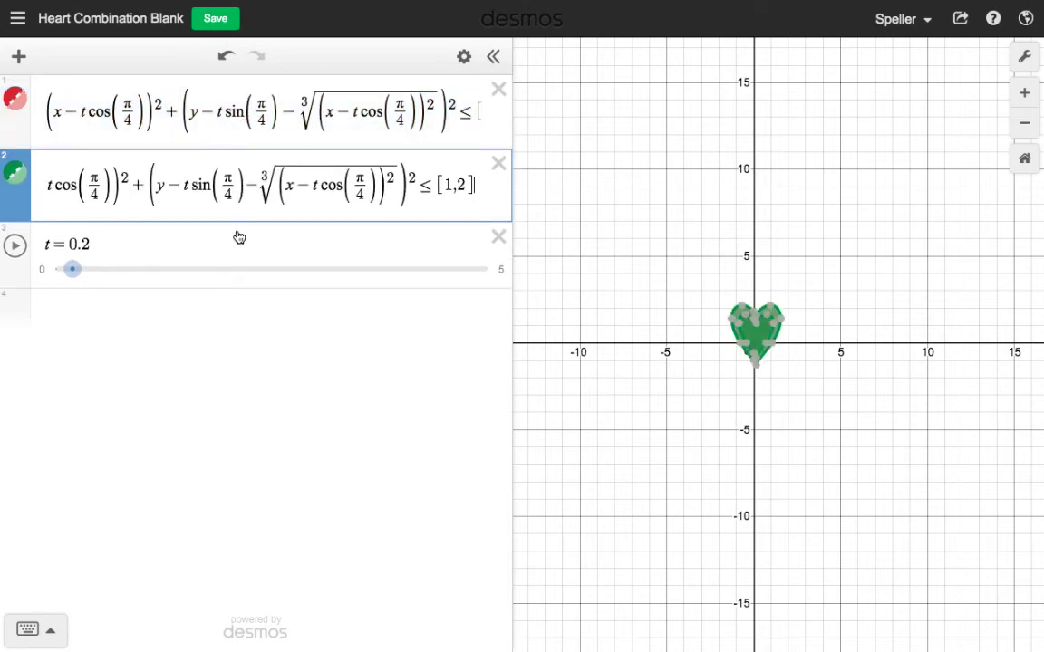
pyautogui.moveTo(514, 256); pyautogui.dragTo(597, 261)
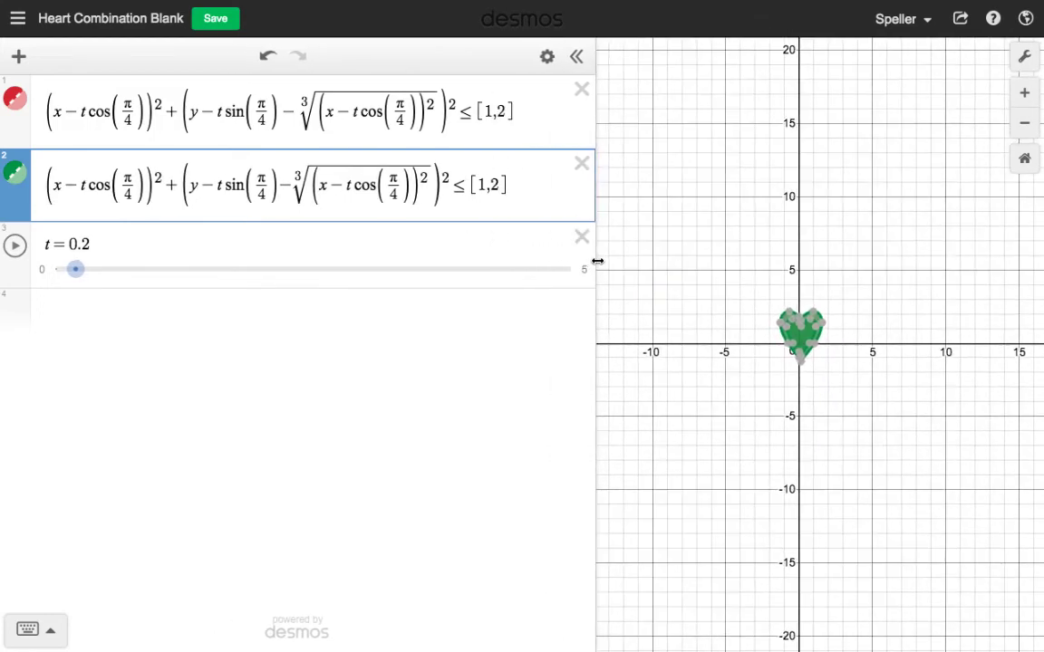
pyautogui.hotkey('ctrl', 'Left')
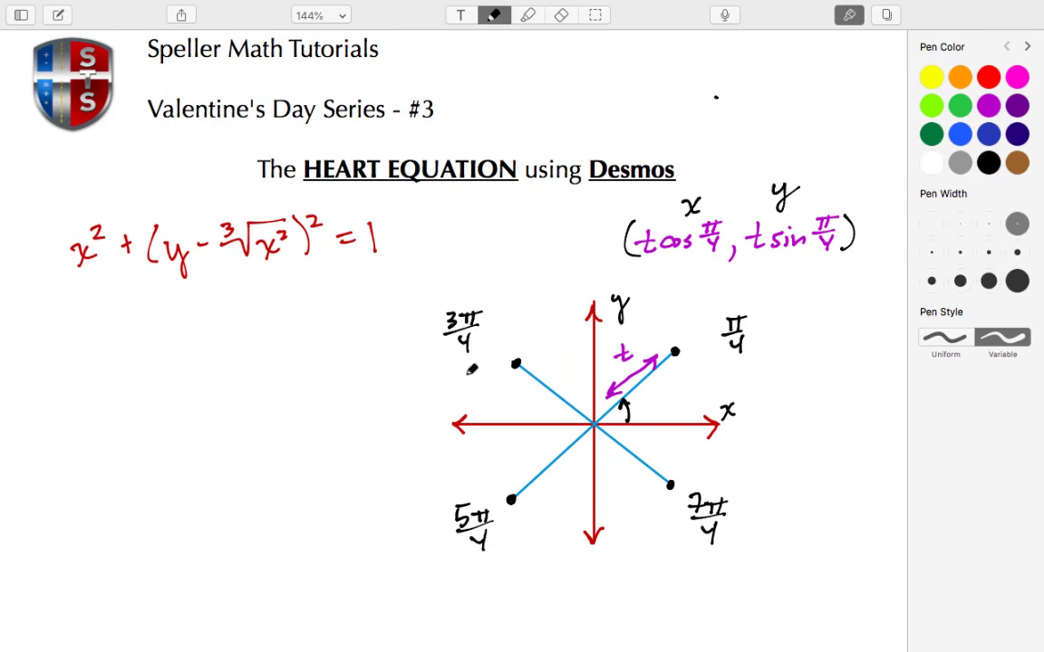
pyautogui.hotkey('ctrl', 'Right')
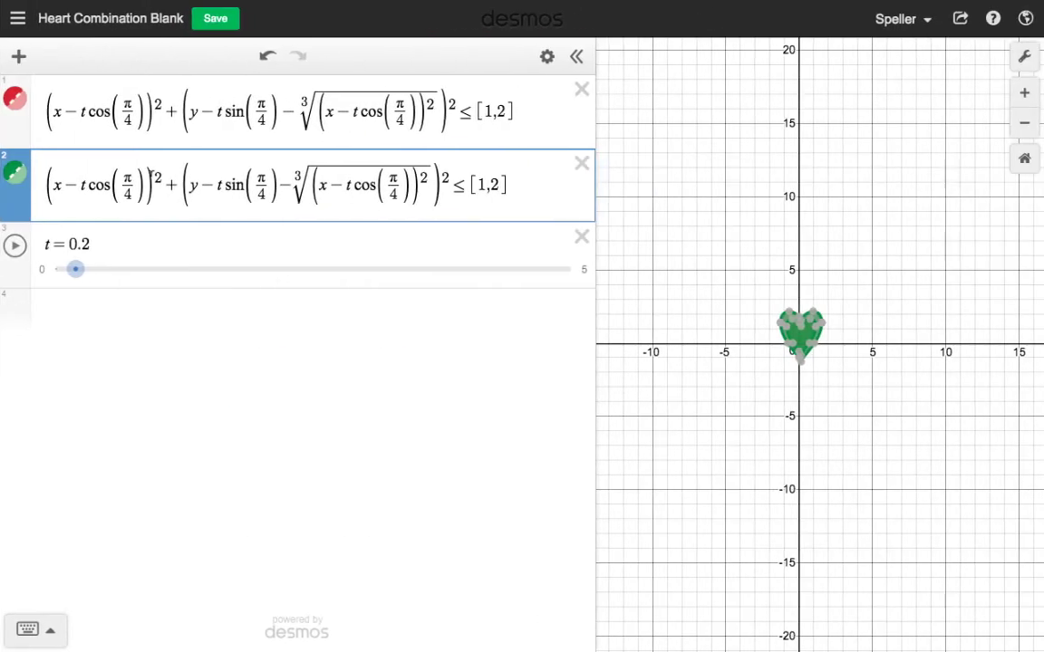
# Step: Change row 2's three π/4 angles to 3π/4 and raise t to about 4.1
pyautogui.click(124, 178)
pyautogui.write('3')
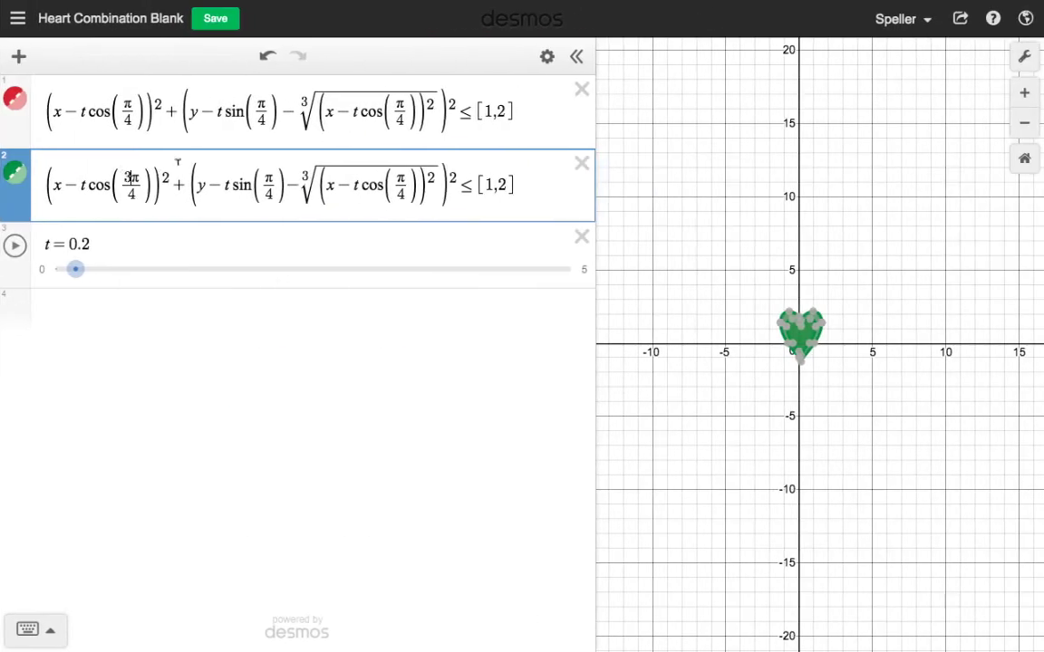
pyautogui.click(267, 176)
pyautogui.write('3')
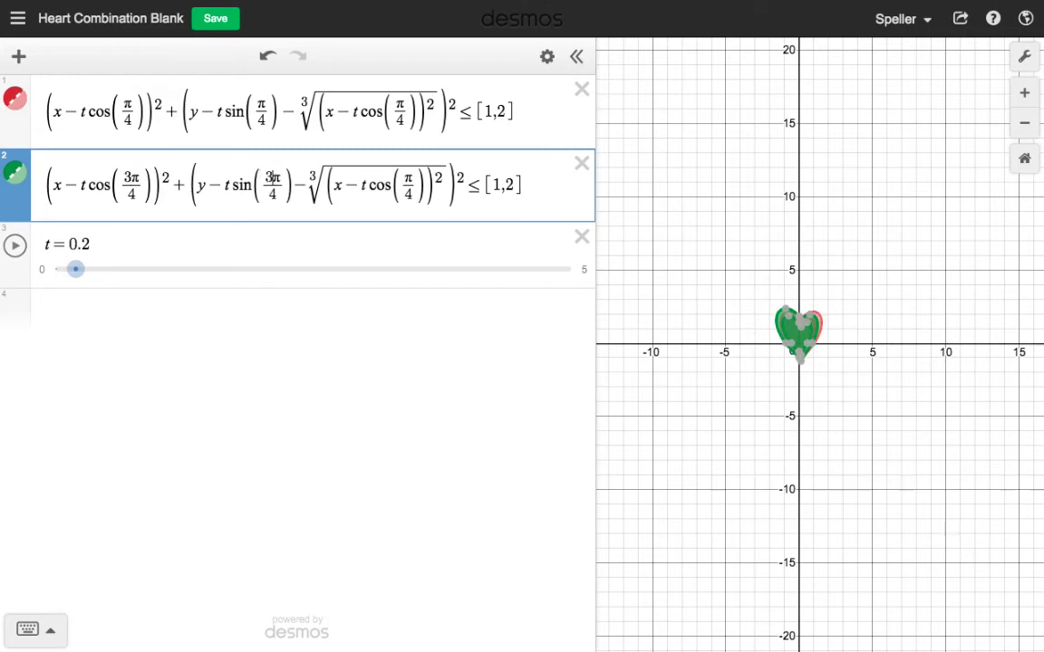
pyautogui.click(406, 177)
pyautogui.write('3')
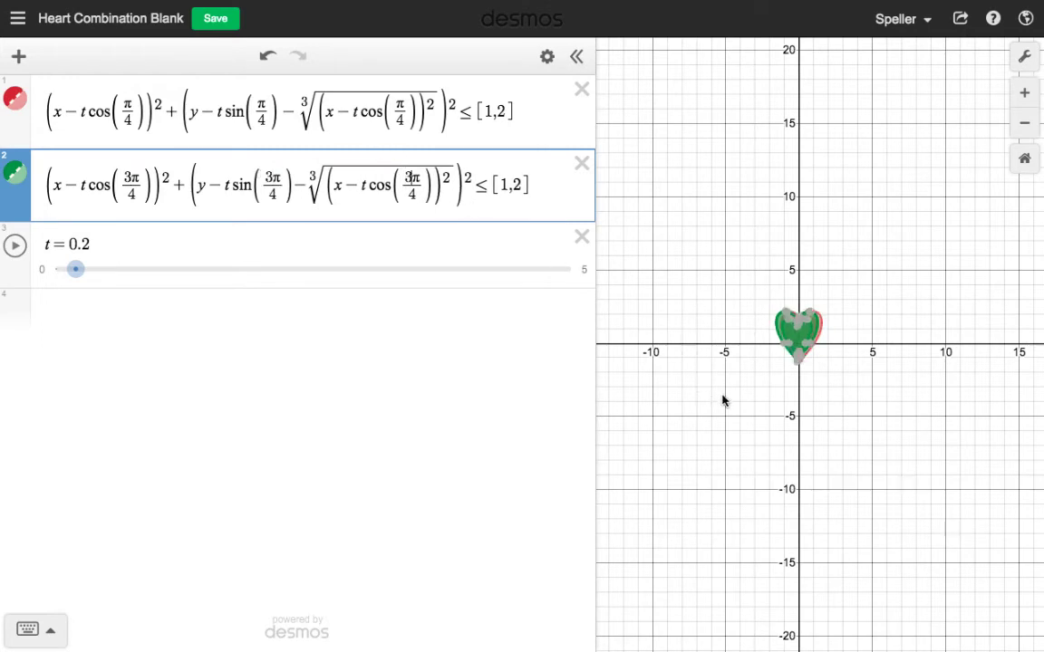
pyautogui.click(694, 440)
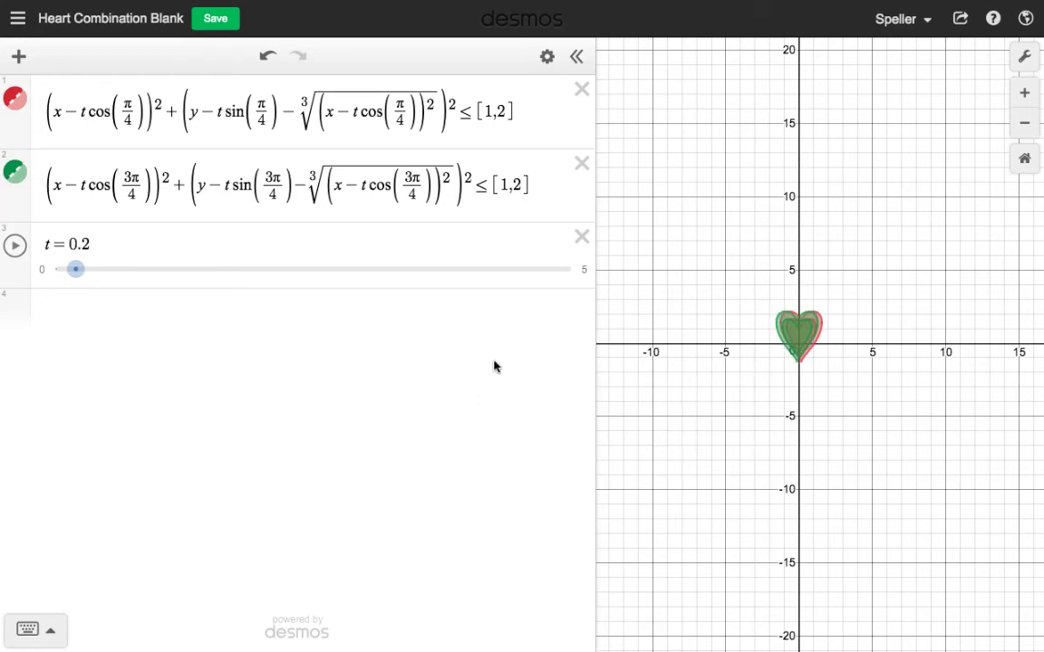
pyautogui.moveTo(76, 269); pyautogui.dragTo(479, 272)
# Step: Paste two more copies of the heart inequality as rows 3 and 4
pyautogui.click(532, 187)
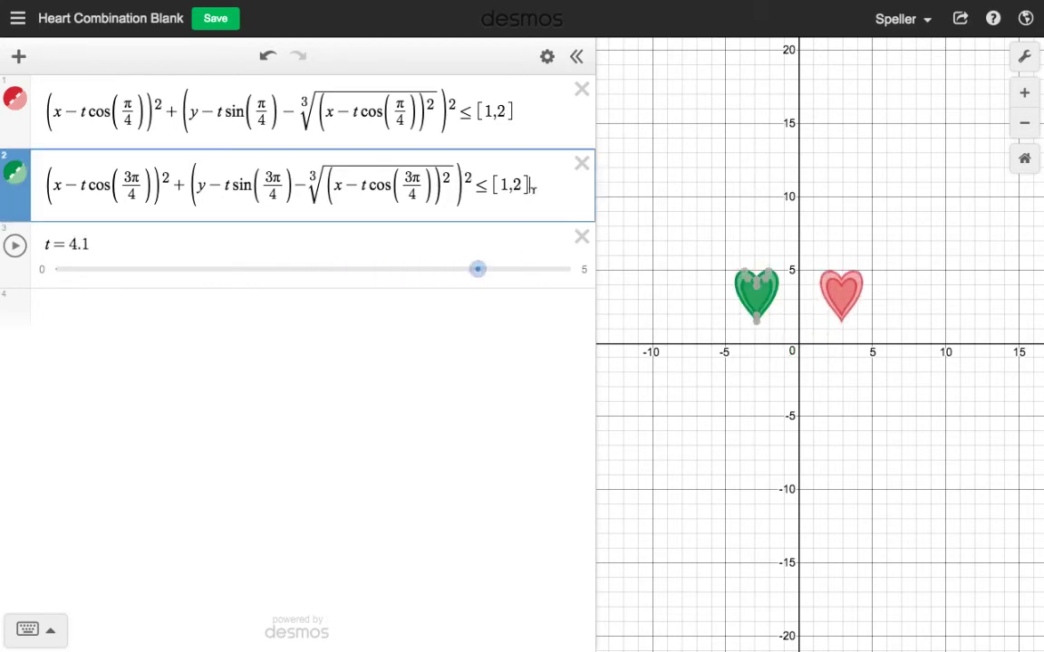
pyautogui.press('Return')
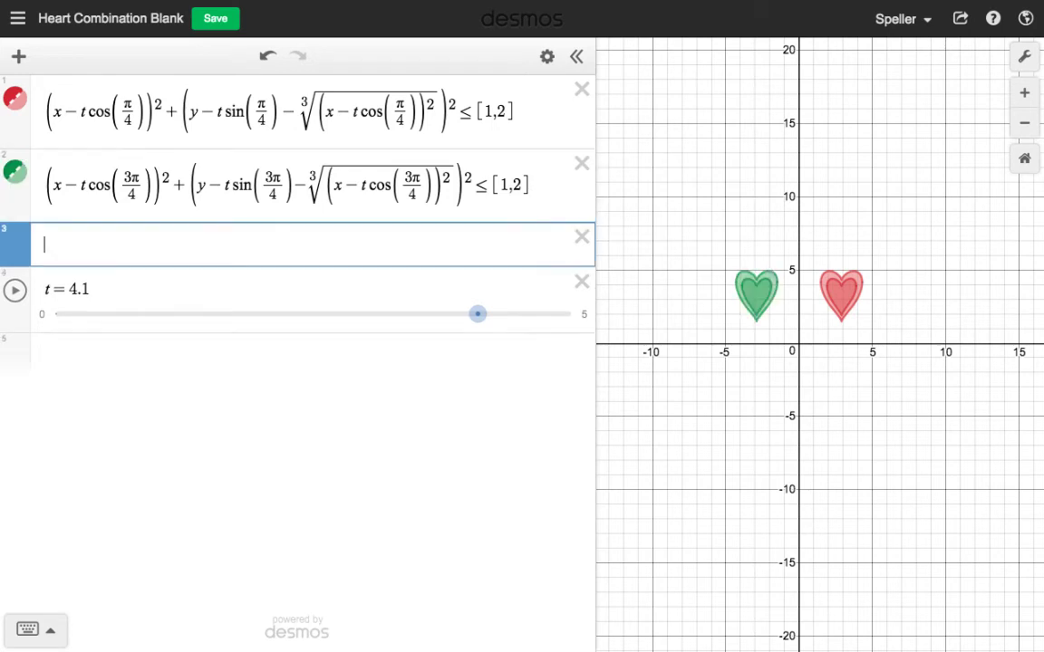
pyautogui.write('(x-tcos(π/4))^2+(y-tsin(π/4)-∛((x-tcos(π/4))^2))^2≤[1,2]')
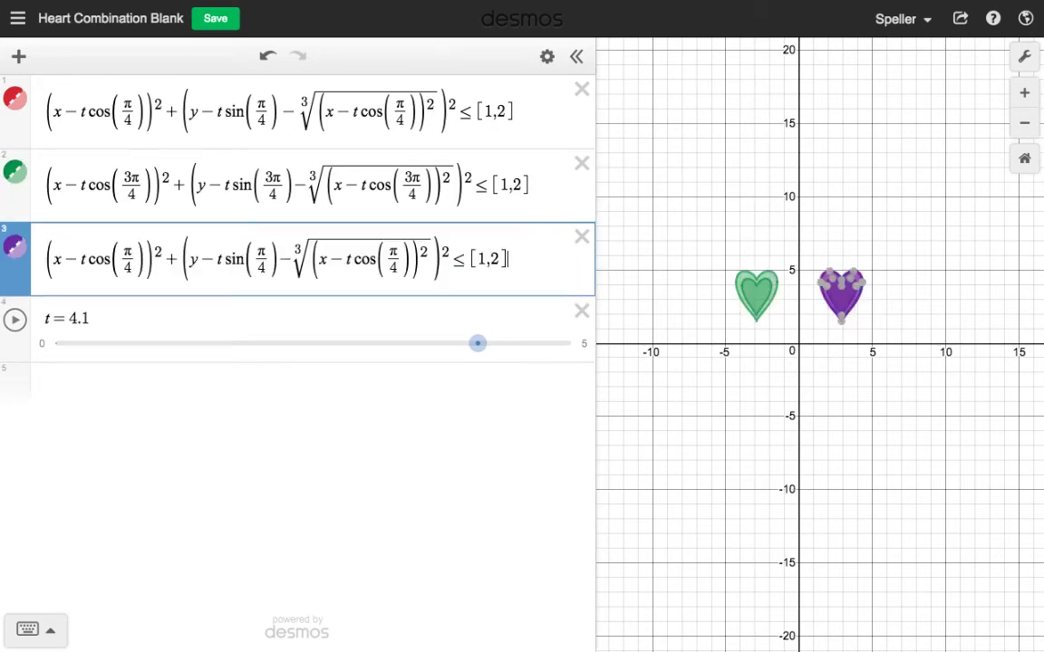
pyautogui.press('Return')
pyautogui.write('(x-tcos(π/4))^2+(y-tsin(π/4)-∛((x-tcos(π/4))^2))^2≤[1,2]')
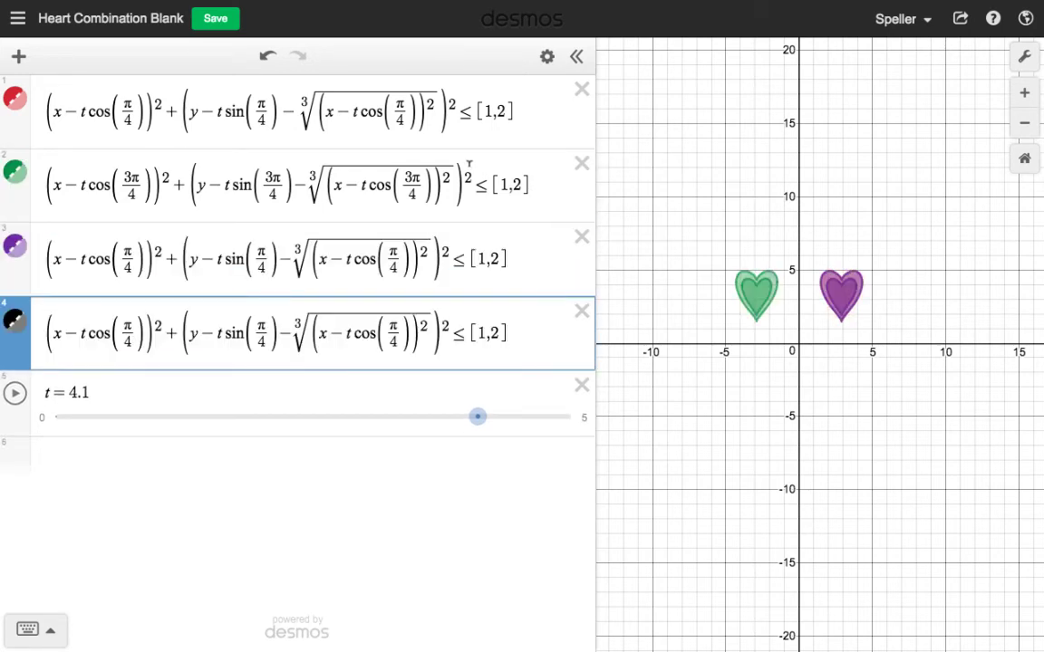
# Step: Change all three angles in row 3 to 5π/4
pyautogui.click(126, 252)
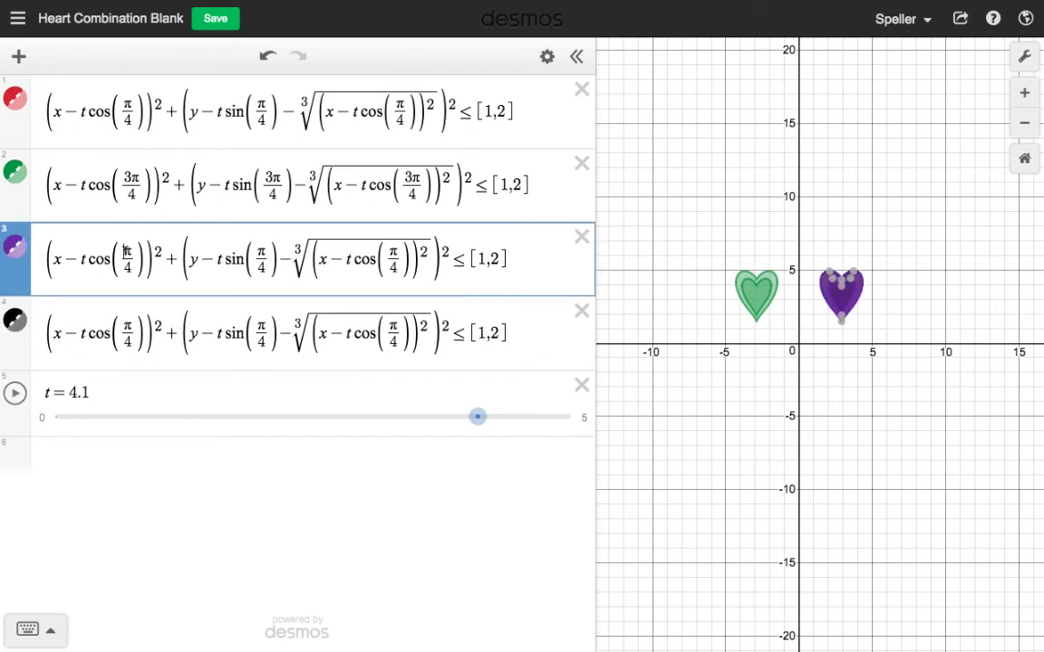
pyautogui.write('5')
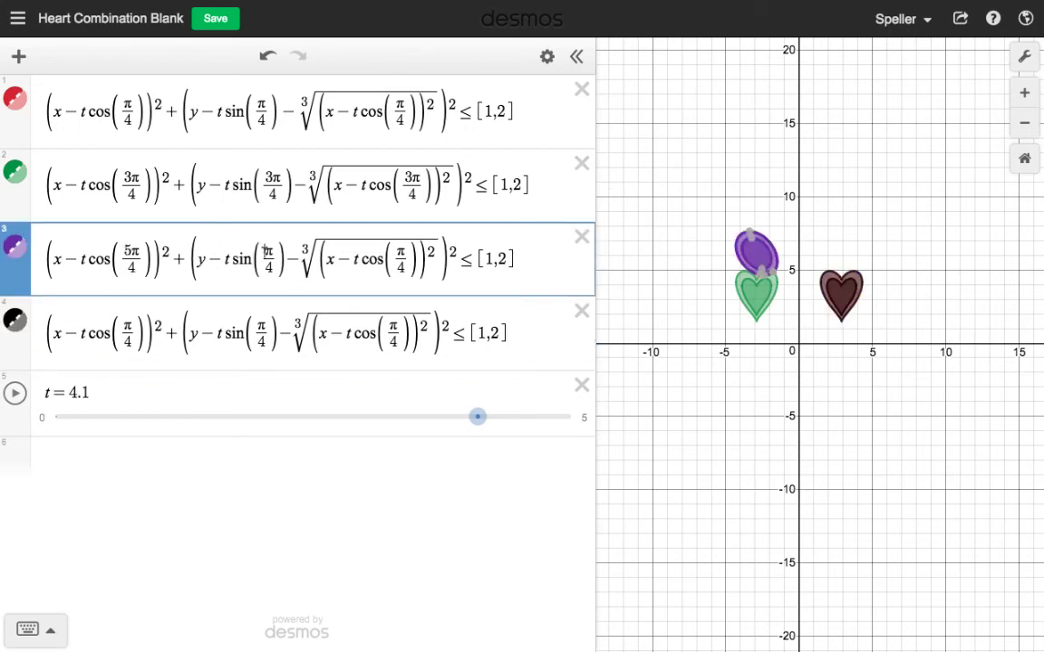
pyautogui.click(266, 252)
pyautogui.write('5')
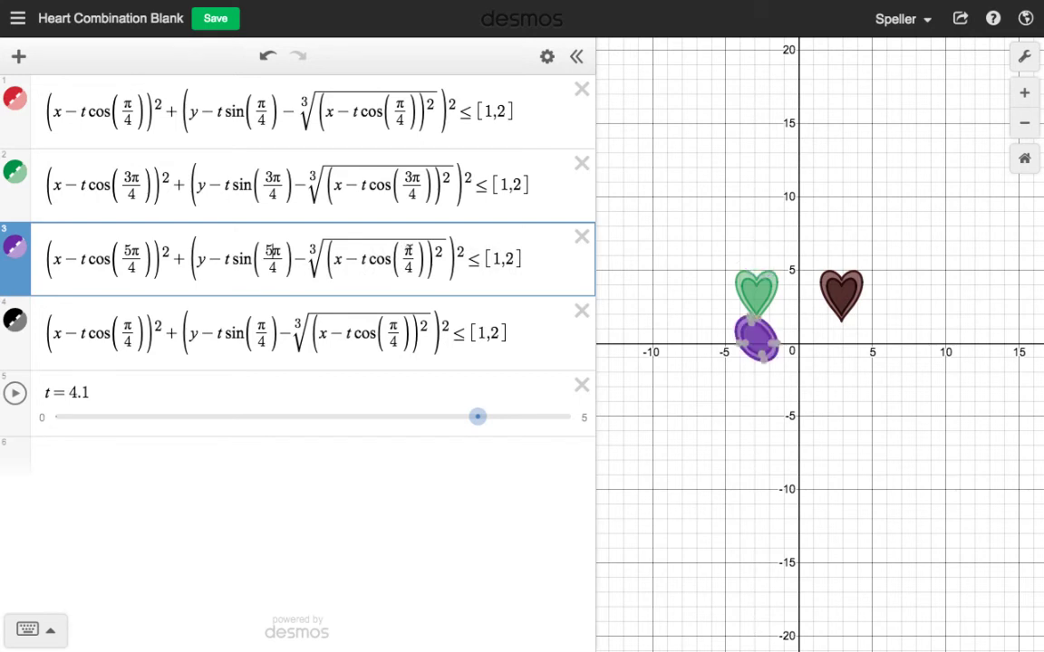
pyautogui.click(395, 252)
pyautogui.write('5')
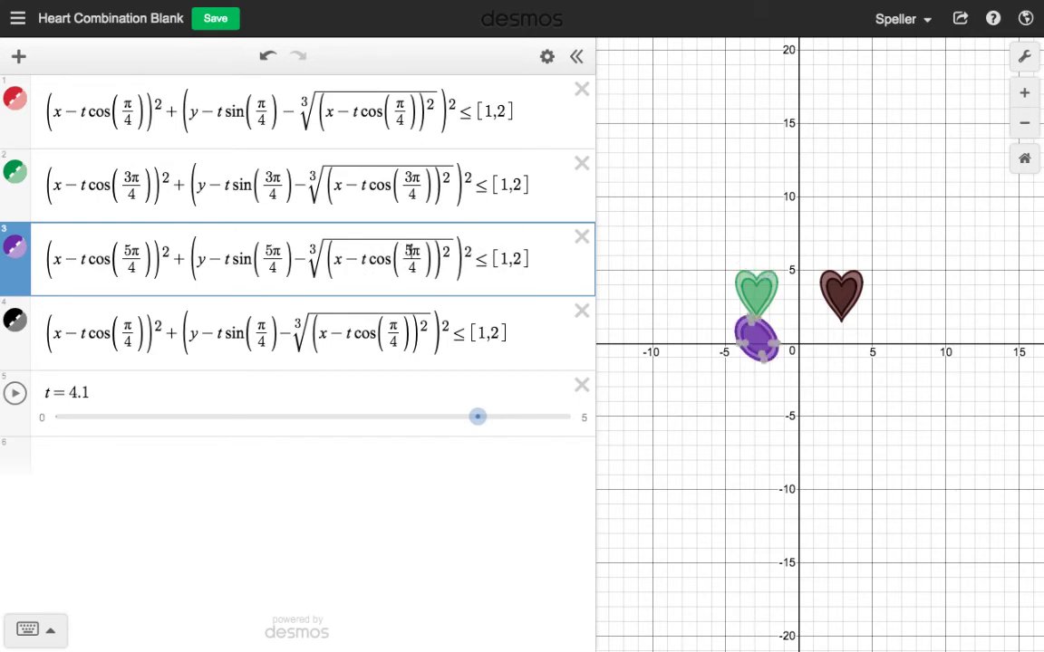
# Step: Change row 4's three angles to 7π/4 and colour that heart orange
pyautogui.click(125, 326)
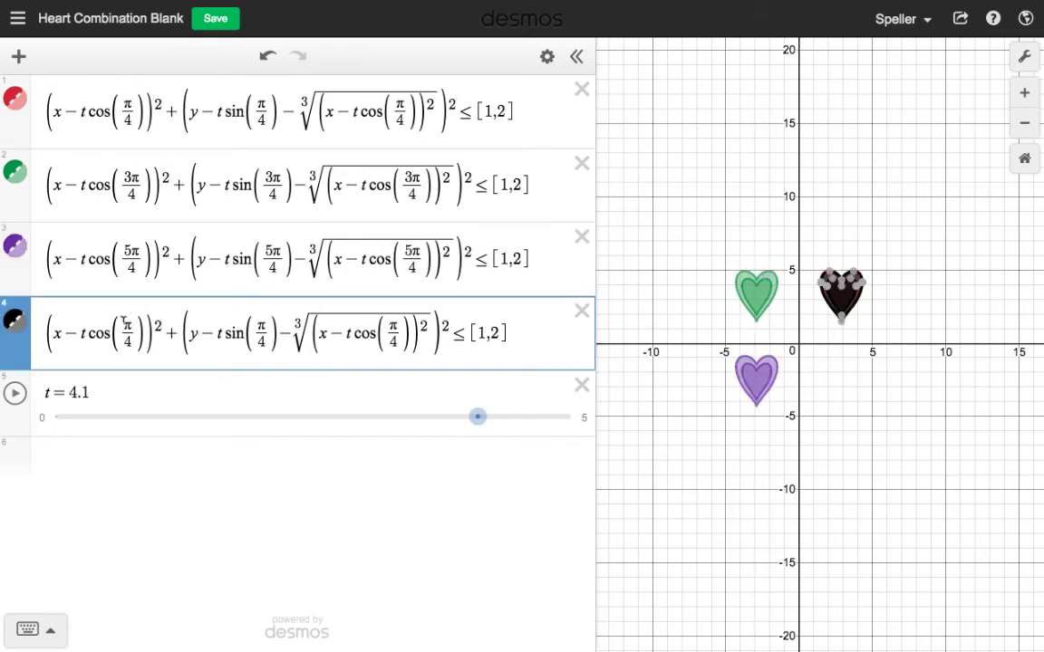
pyautogui.write('7')
pyautogui.click(263, 323)
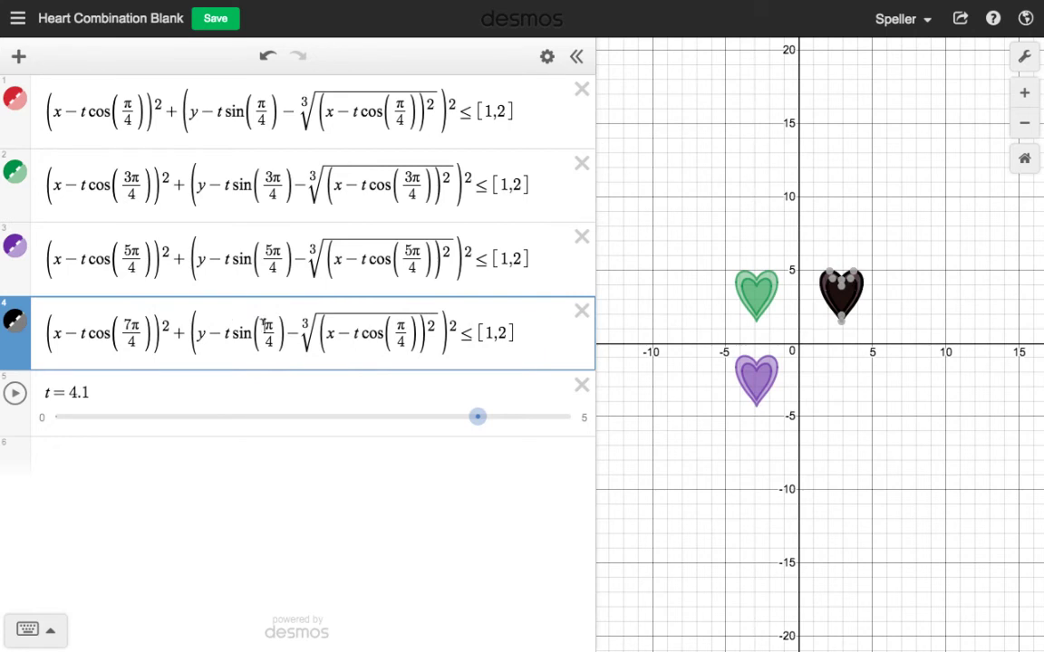
pyautogui.write('7')
pyautogui.click(407, 328)
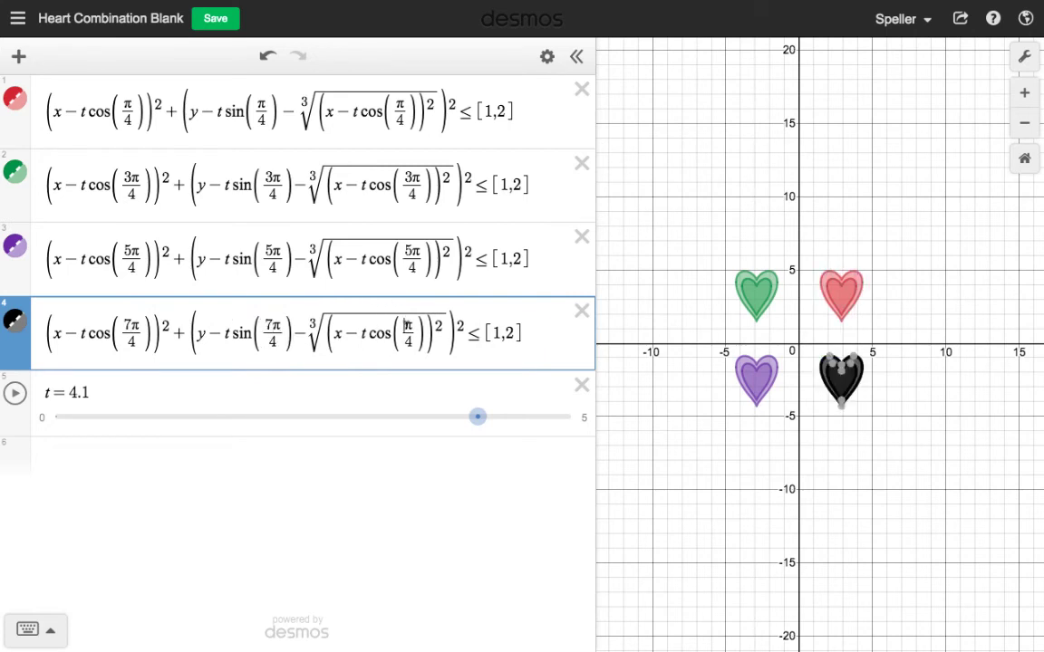
pyautogui.write('7')
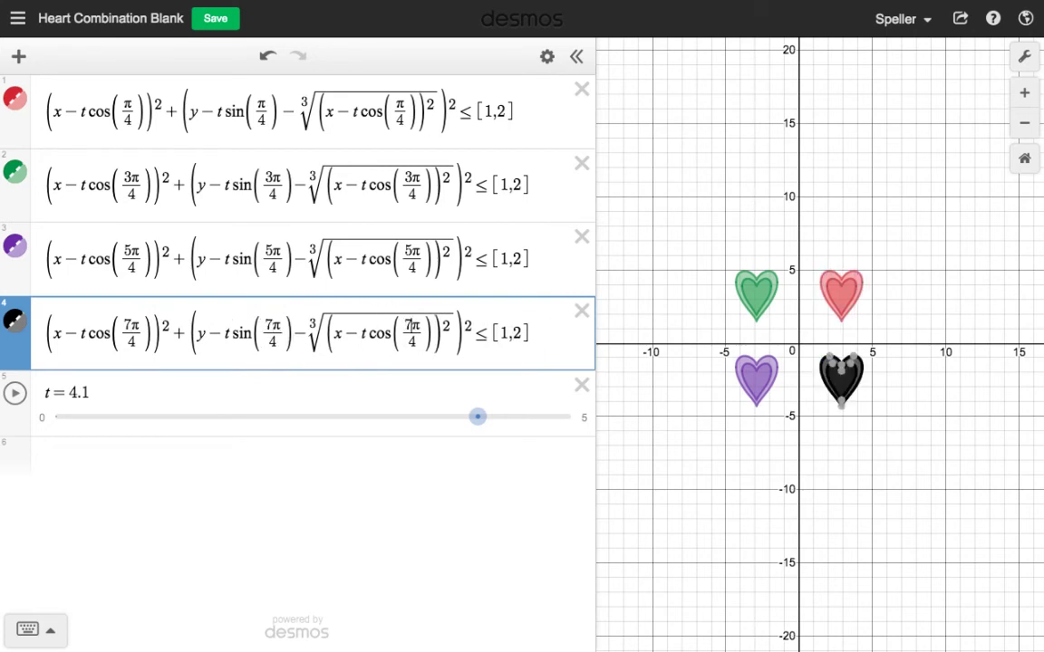
pyautogui.click(16, 326)
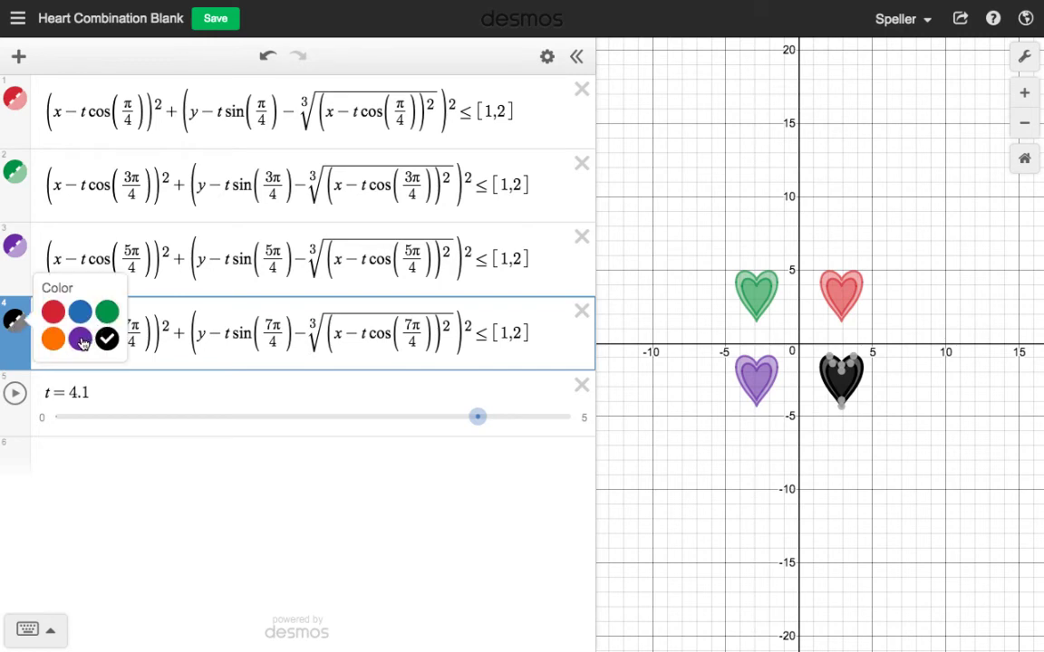
pyautogui.click(52, 339)
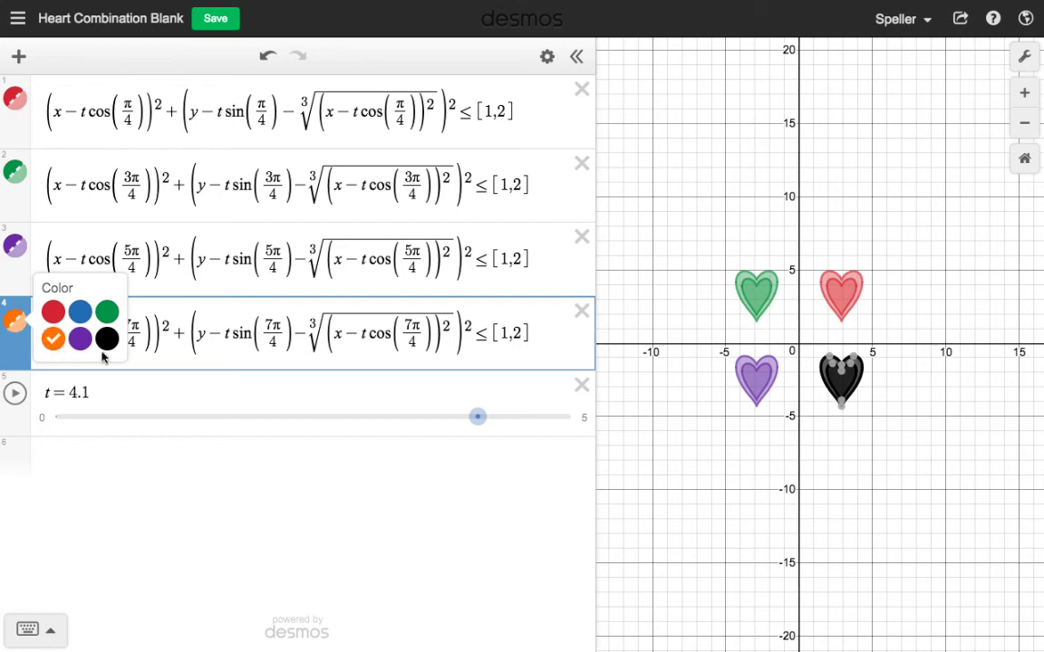
pyautogui.click(287, 481)
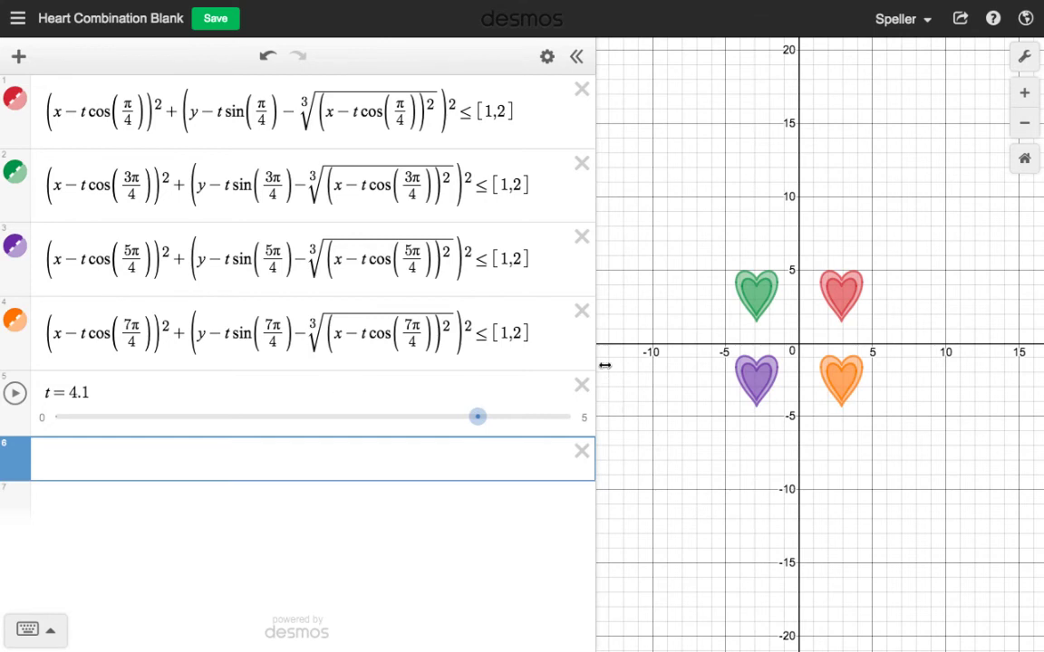
# Step: Start animating t and slow the playback to 0.35× speed
pyautogui.moveTo(597, 348); pyautogui.dragTo(564, 349)
pyautogui.click(16, 395)
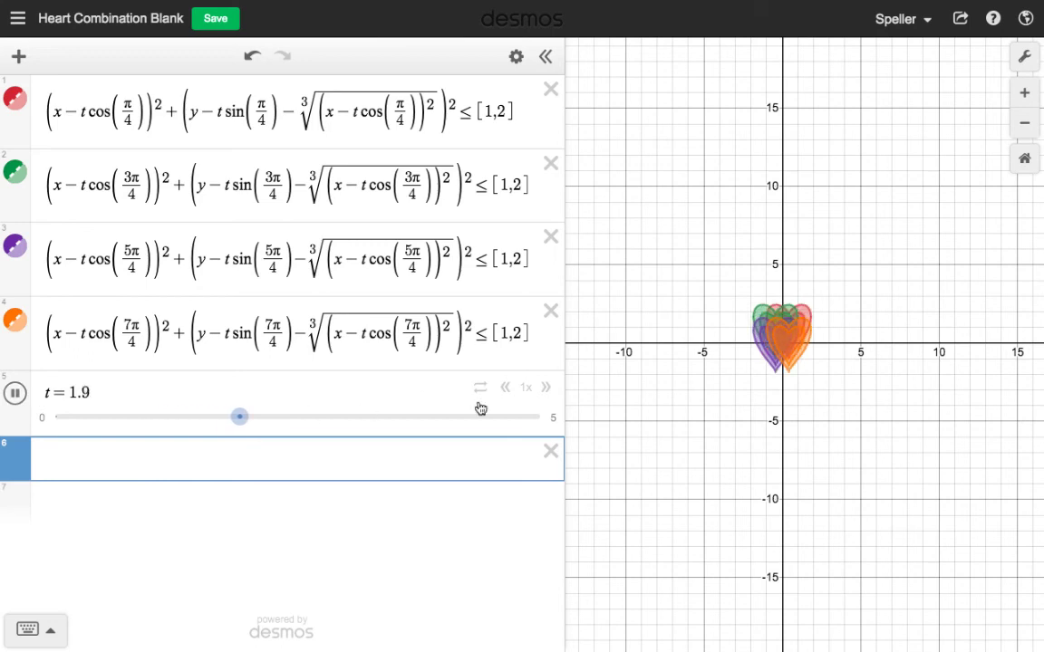
pyautogui.click(506, 388)
pyautogui.click(506, 388)
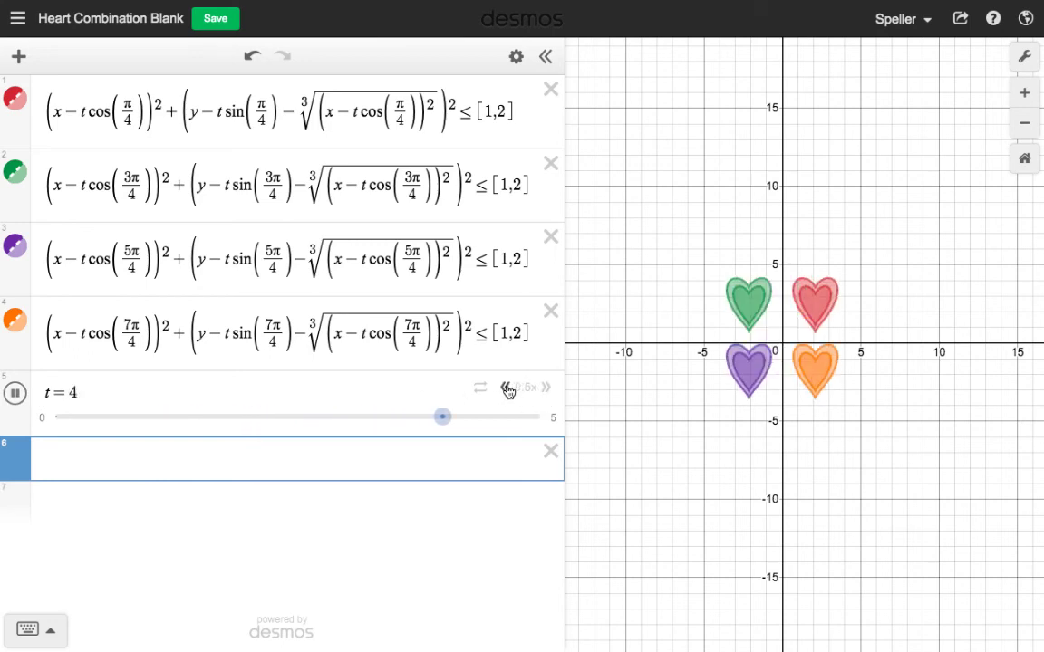
pyautogui.click(507, 388)
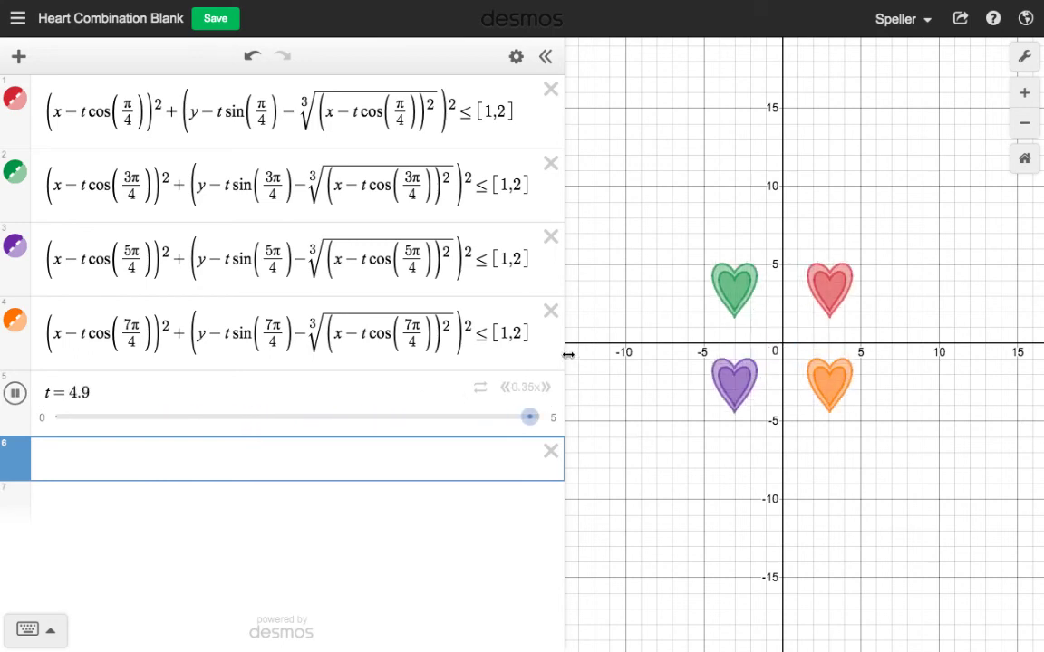
# Step: Widen the graph area and centre the four animating hearts in view
pyautogui.moveTo(568, 356); pyautogui.dragTo(257, 328)
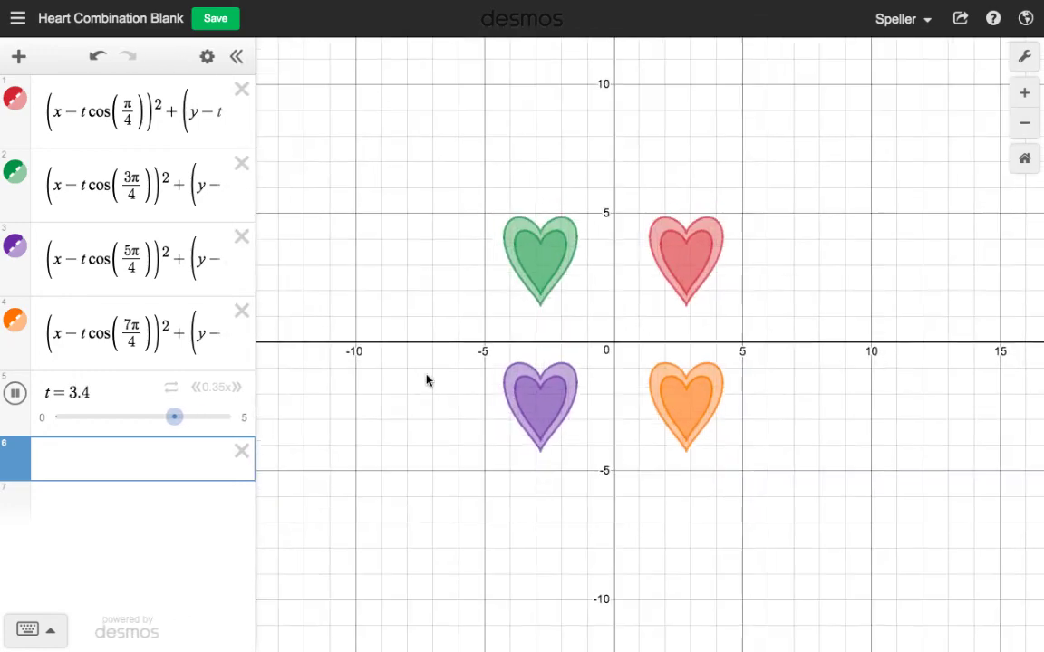
pyautogui.scroll(-3, 426, 378)
pyautogui.scroll(3, 427, 377)
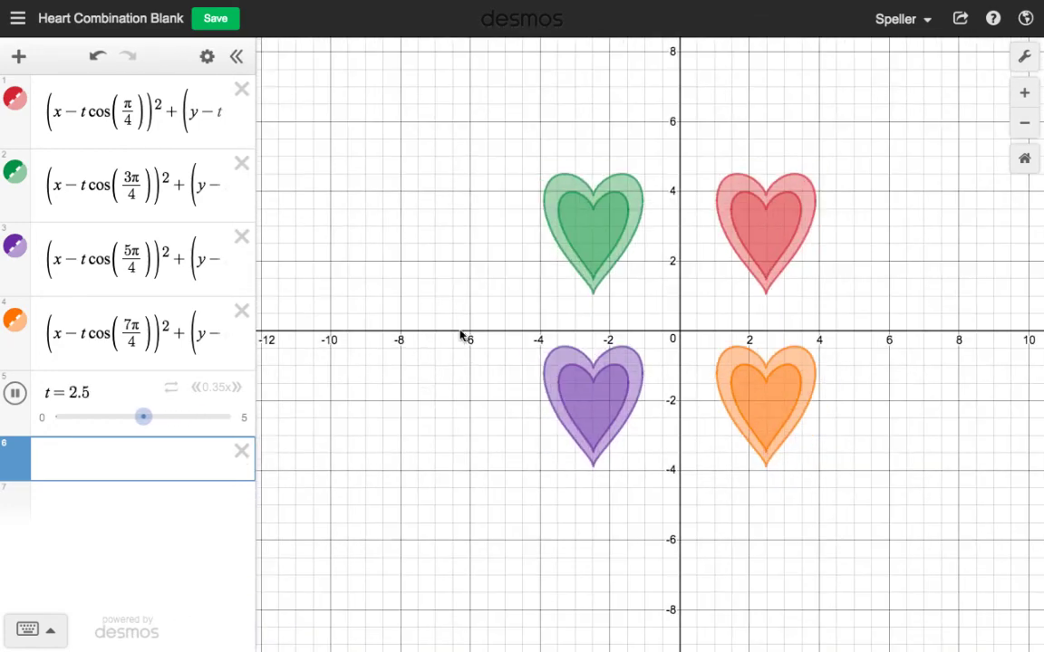
pyautogui.scroll(3, 461, 337)
pyautogui.moveTo(499, 308); pyautogui.dragTo(358, 334)
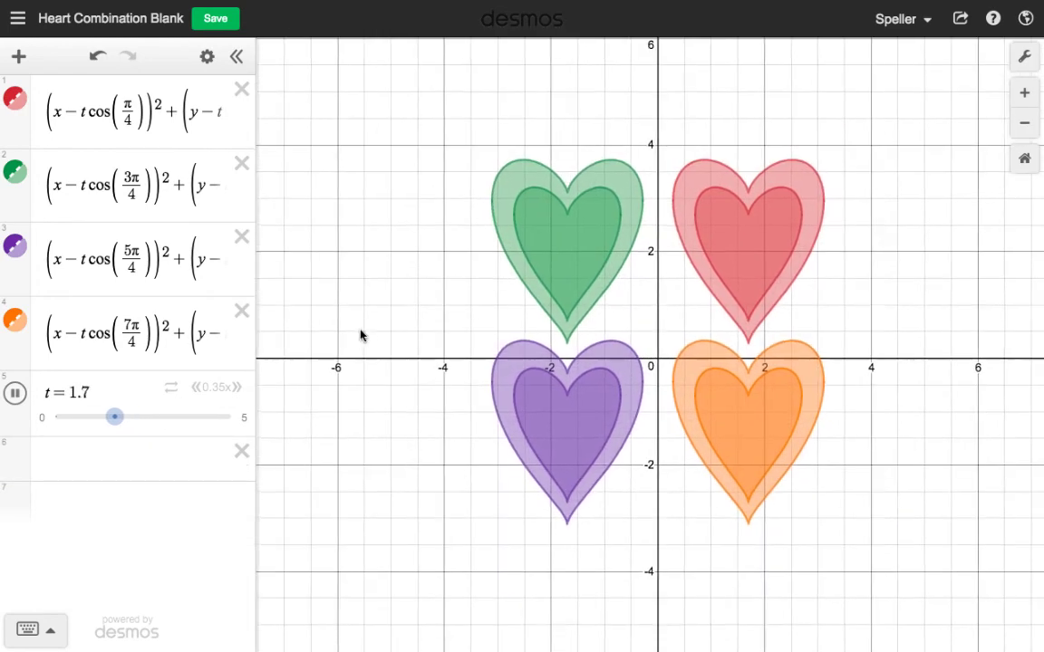
# Step: Collapse the expression panel and turn off Grid, X-Axis and Y-Axis in graph settings
pyautogui.click(234, 56)
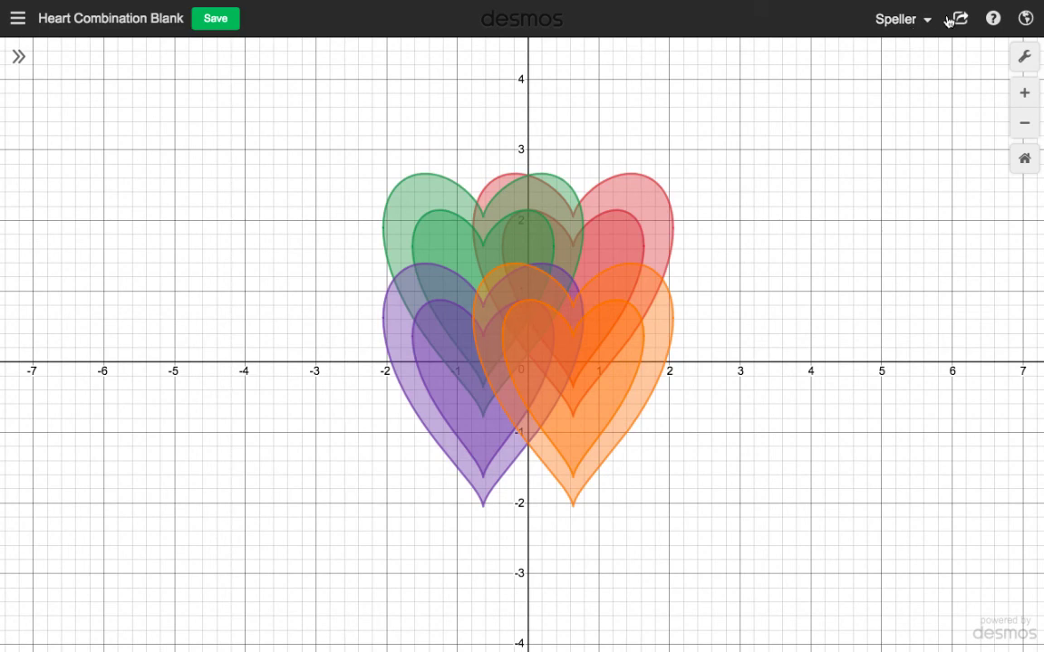
pyautogui.click(1024, 56)
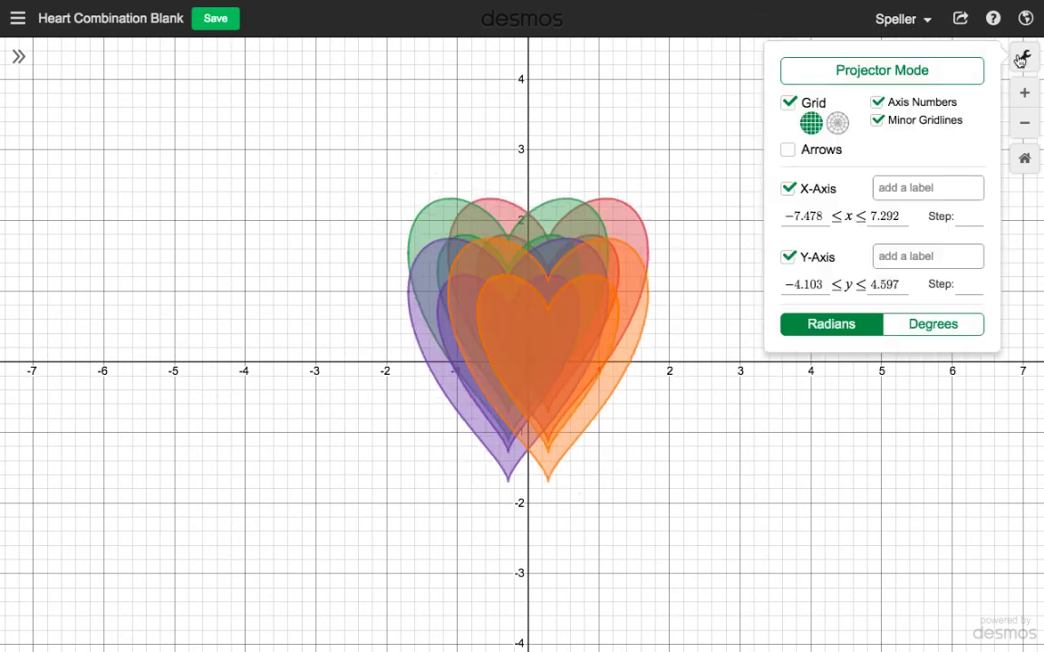
pyautogui.click(803, 106)
pyautogui.click(788, 159)
pyautogui.click(790, 227)
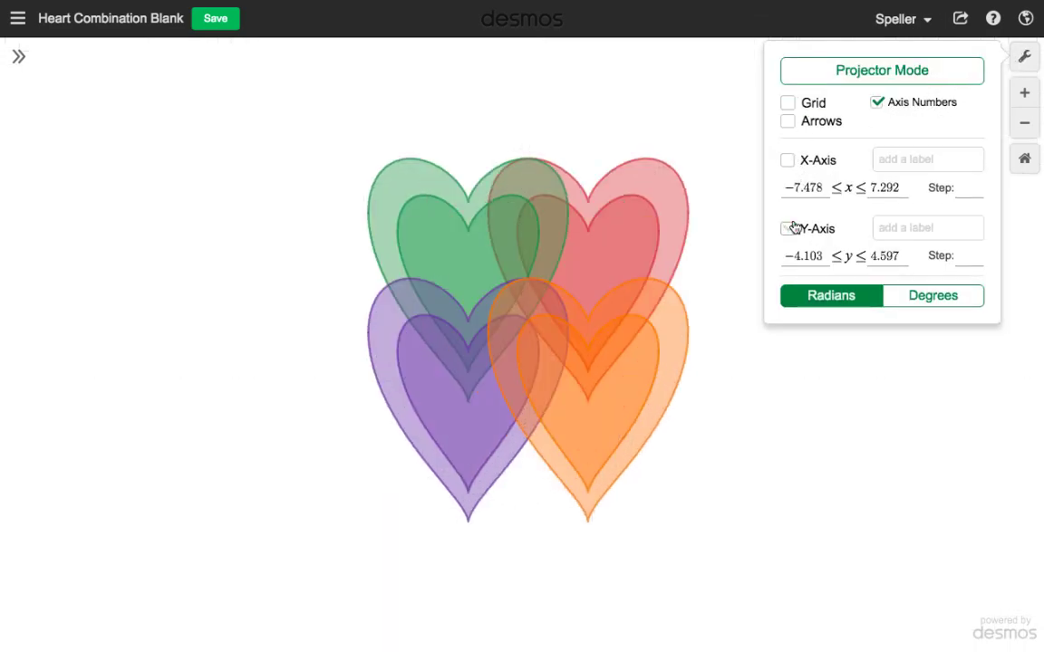